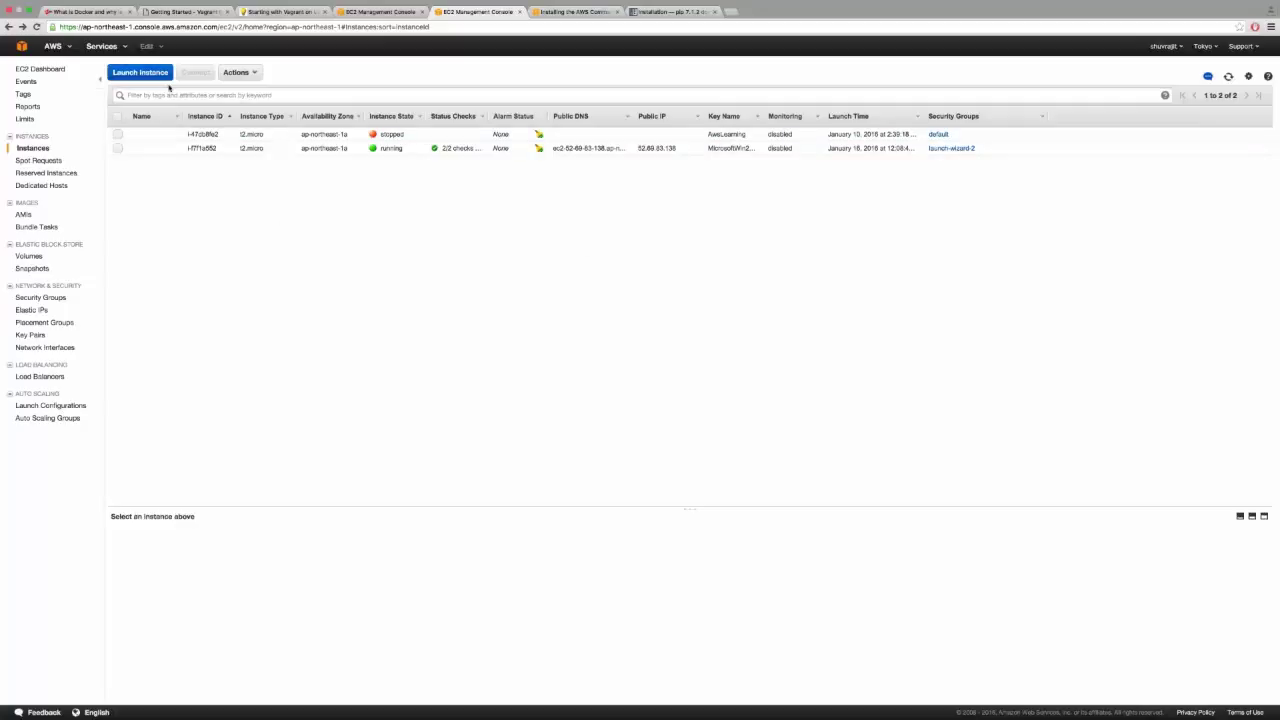
Switch to Microsoft Remote Desktop to check the running Windows instance's command prompt, and return to the EC2 console in the browser.
{"action": "scroll", "coordinate": [170, 88], "scroll_direction": "down", "scroll_amount": 1}
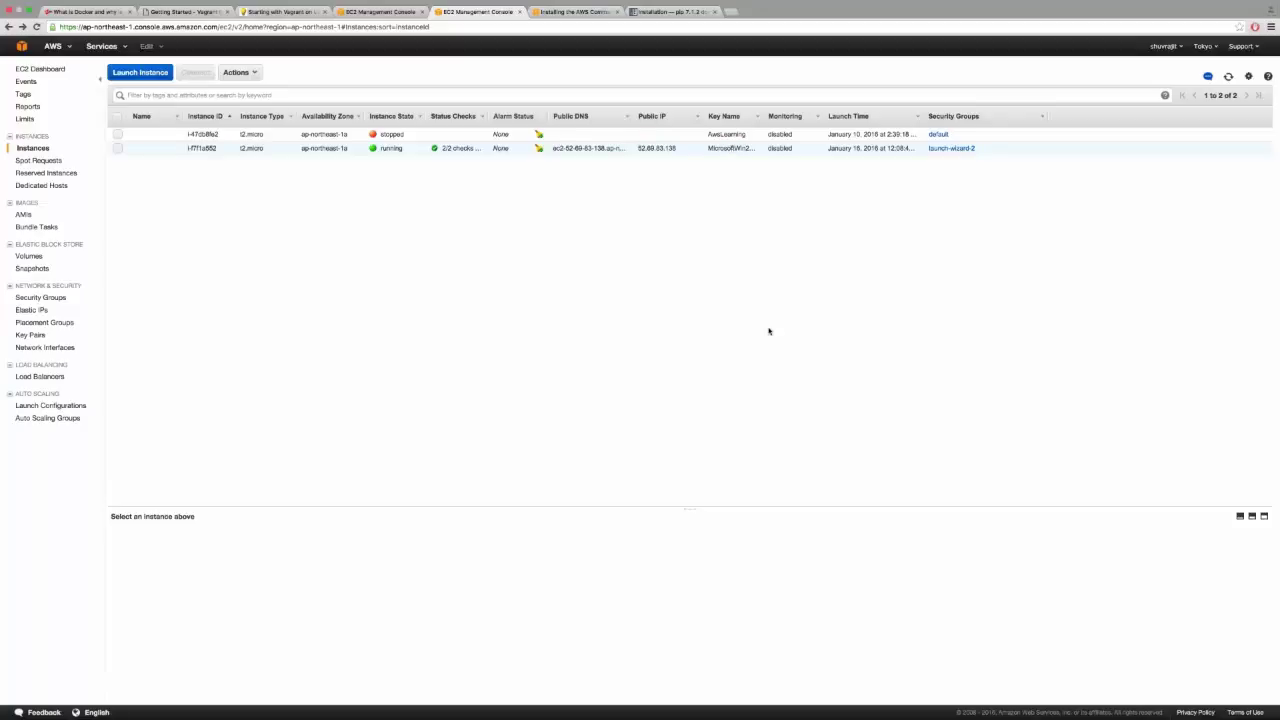
{"action": "mouse_move", "coordinate": [830, 716]}
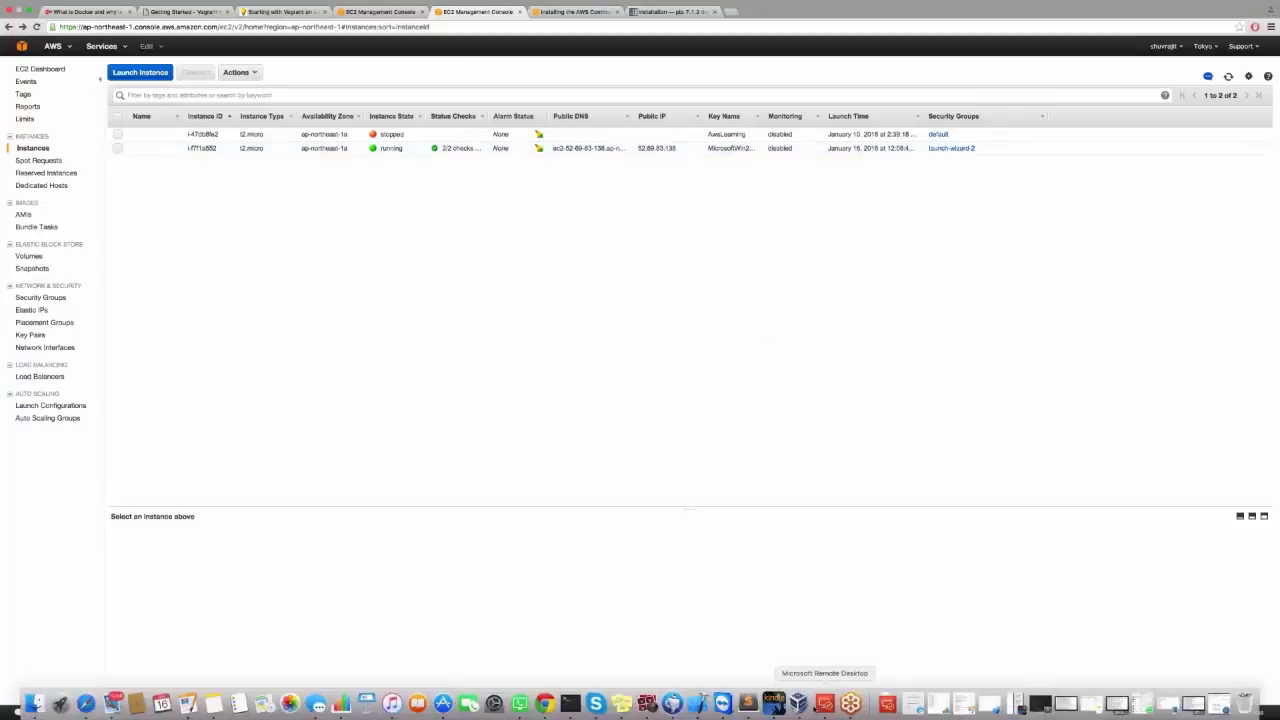
{"action": "left_click", "coordinate": [825, 703]}
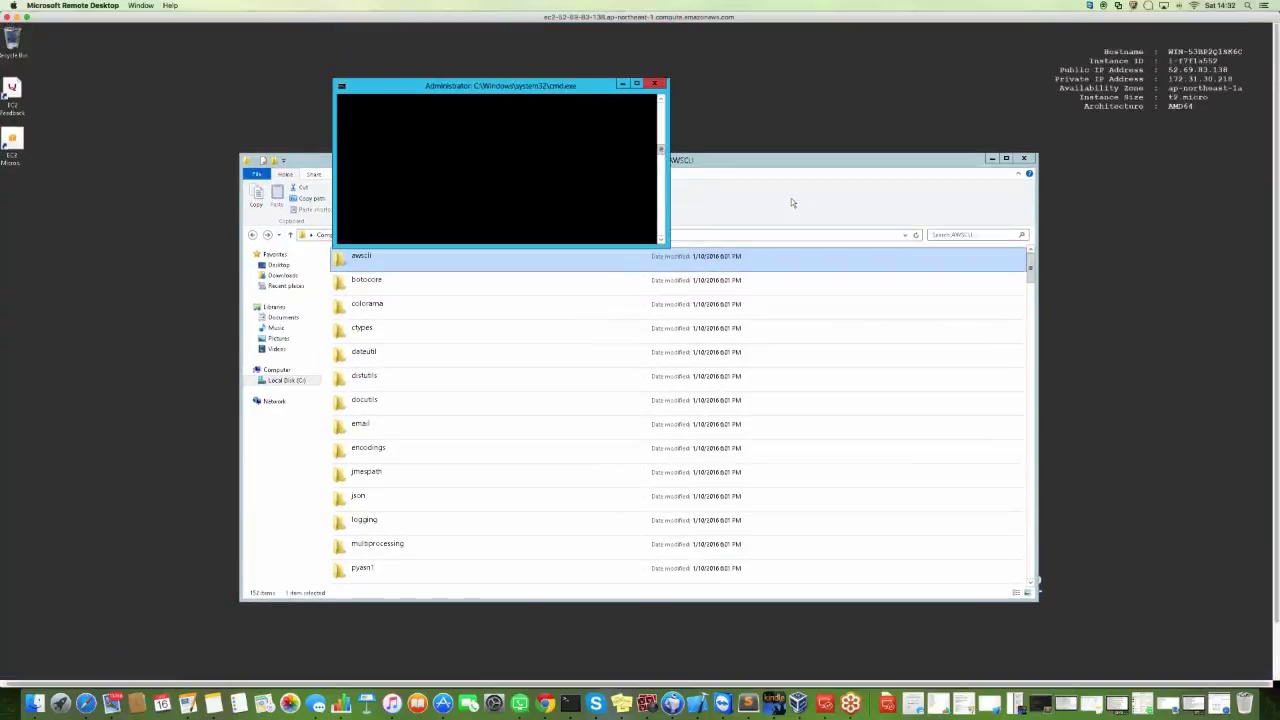
{"action": "left_click", "coordinate": [660, 150]}
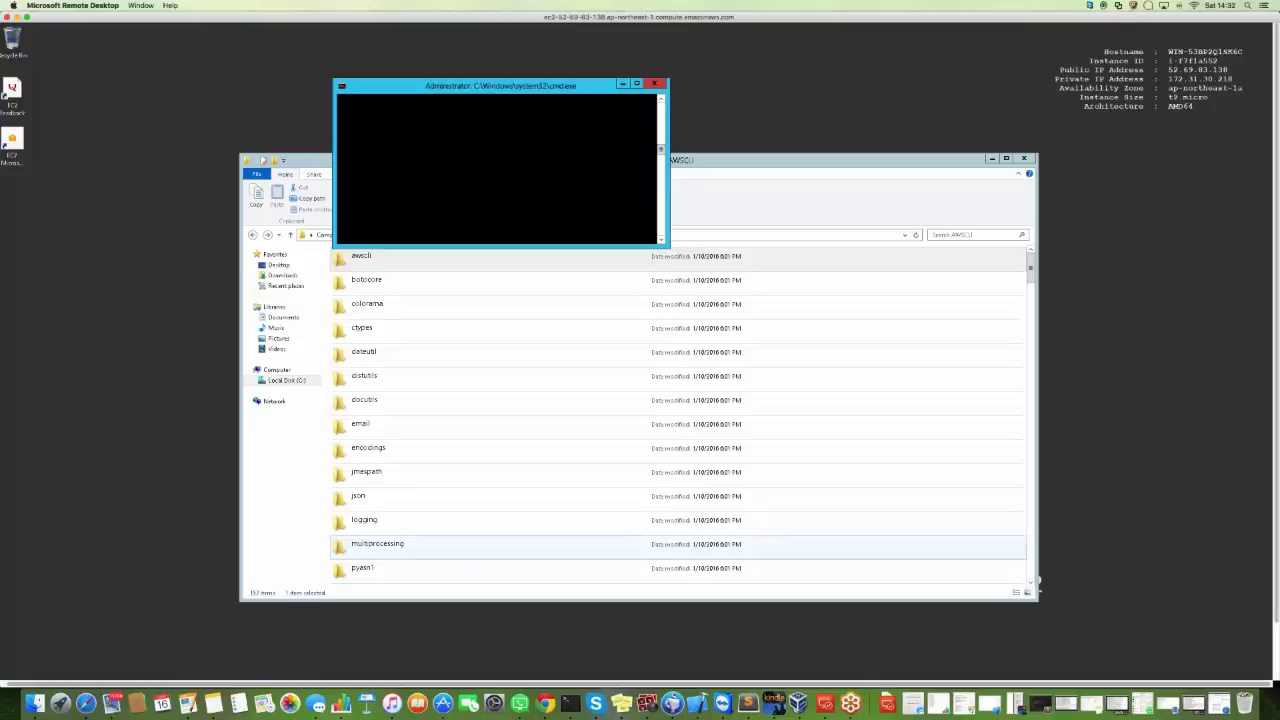
{"action": "left_click", "coordinate": [545, 703]}
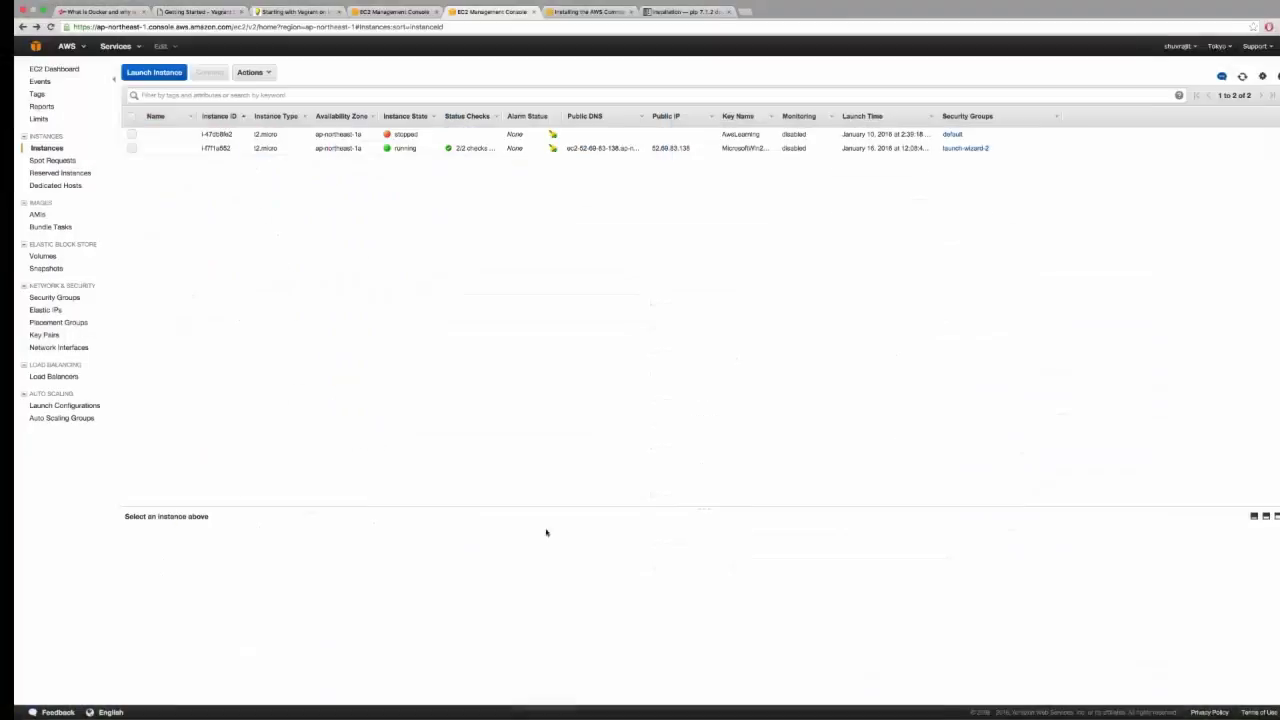
Open the S3 service and try to create a bucket named Win2k12_1601 in the Tokyo region.
{"action": "left_click", "coordinate": [21, 47]}
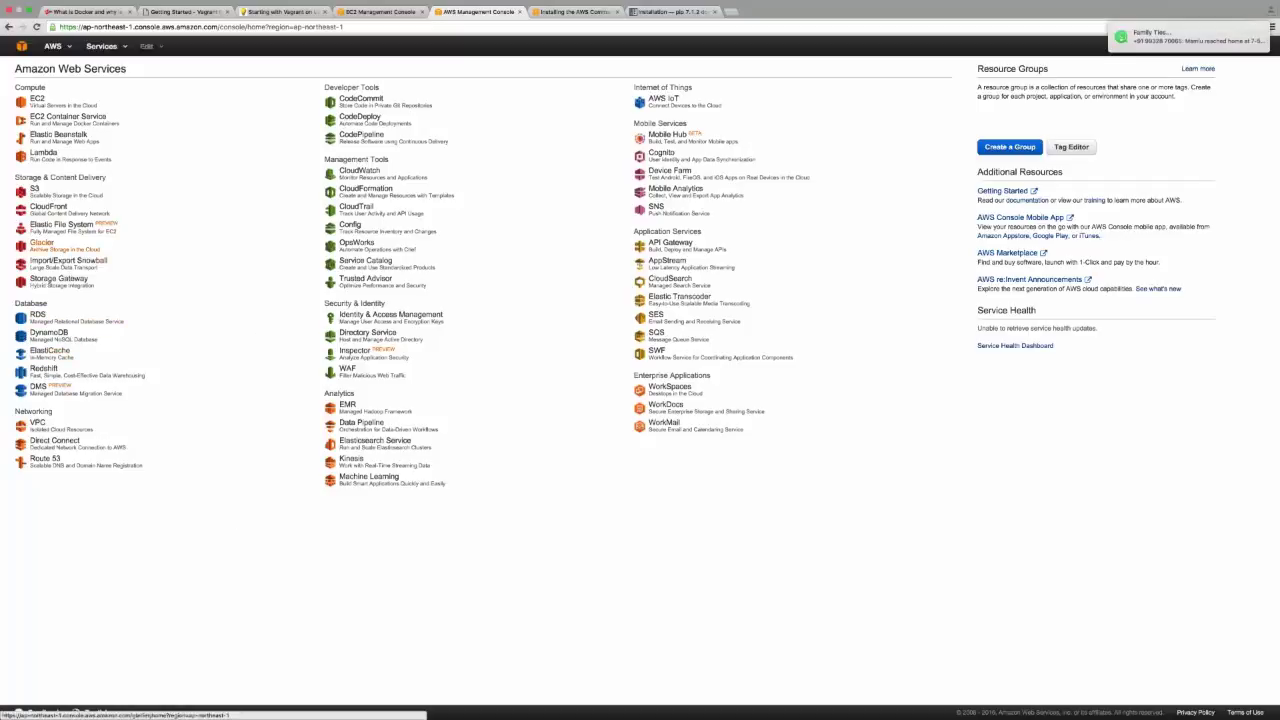
{"action": "left_click", "coordinate": [35, 189]}
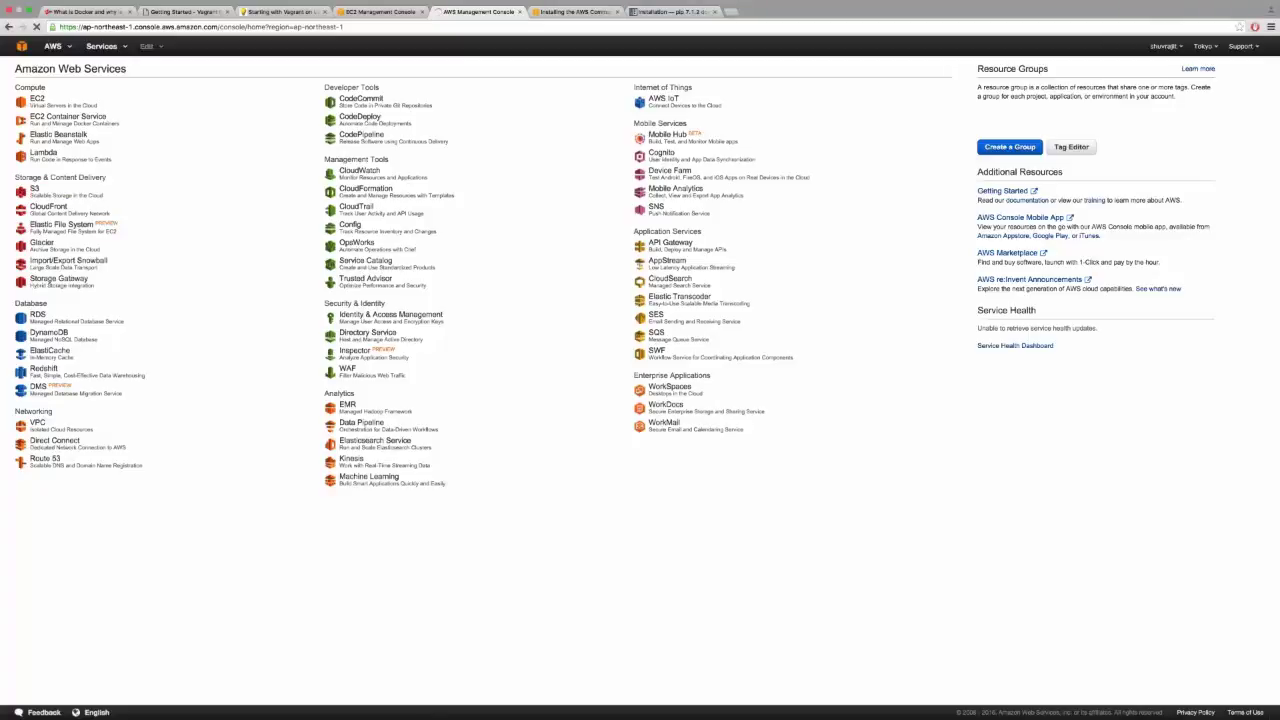
{"action": "type", "text": "n2k12"}
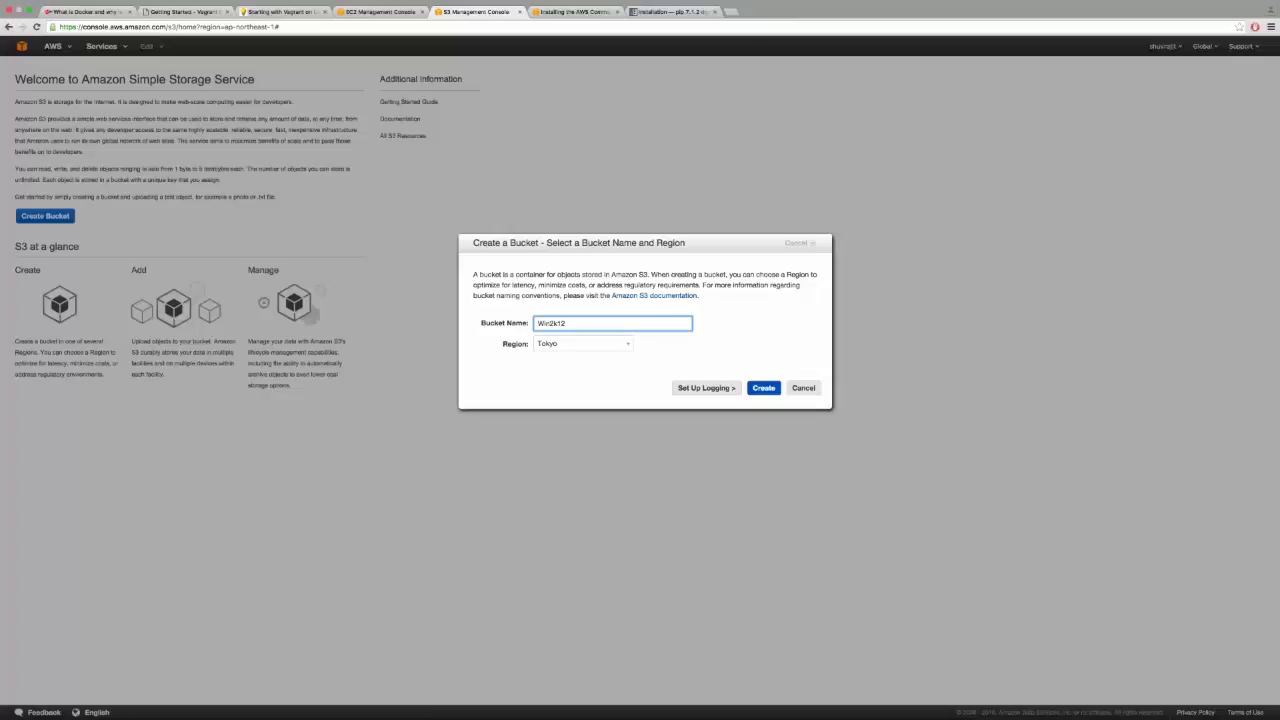
{"action": "type", "text": "_1601"}
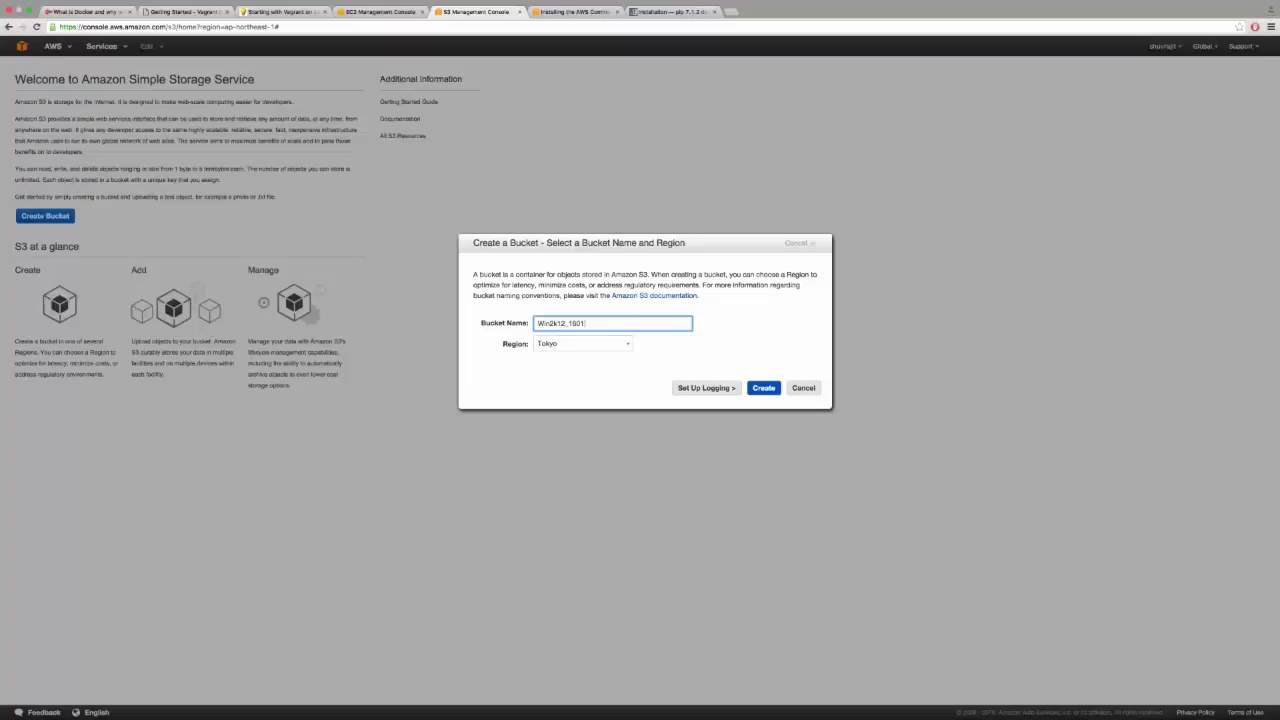
{"action": "left_click", "coordinate": [763, 388]}
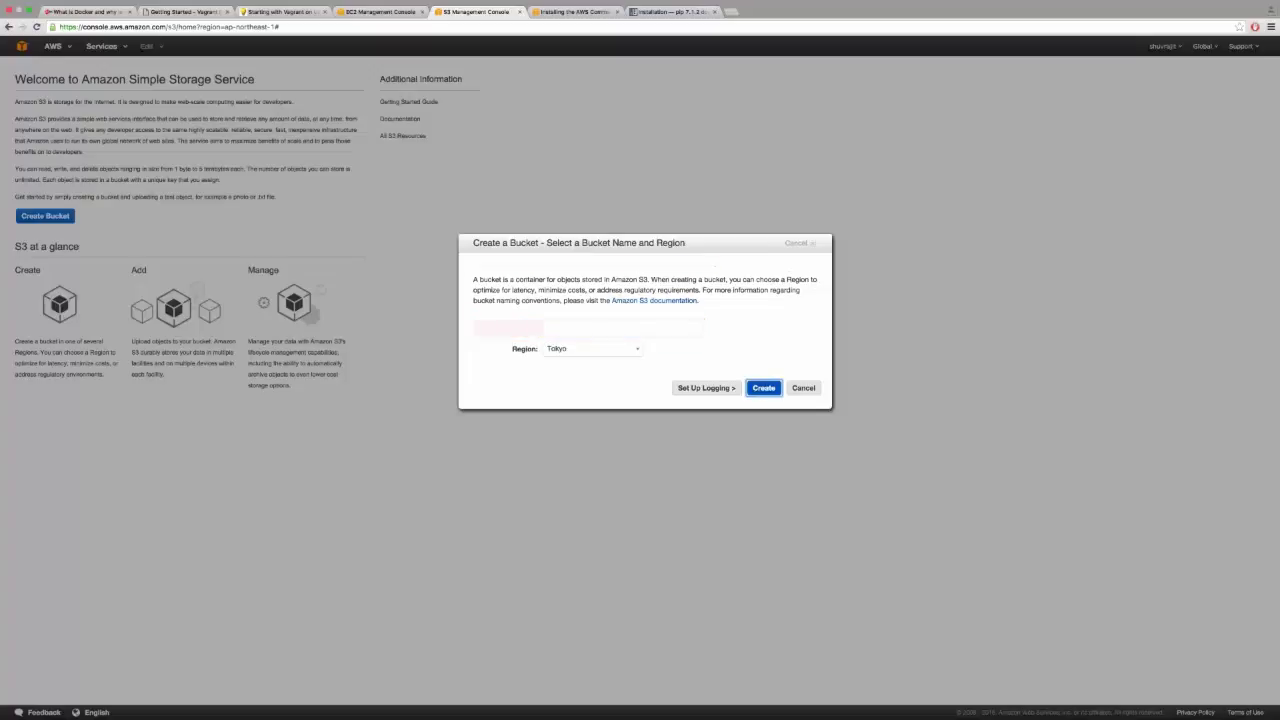
Change the bucket name to lower case as win2k12_1601 and try to create the bucket.
{"action": "left_click", "coordinate": [620, 328]}
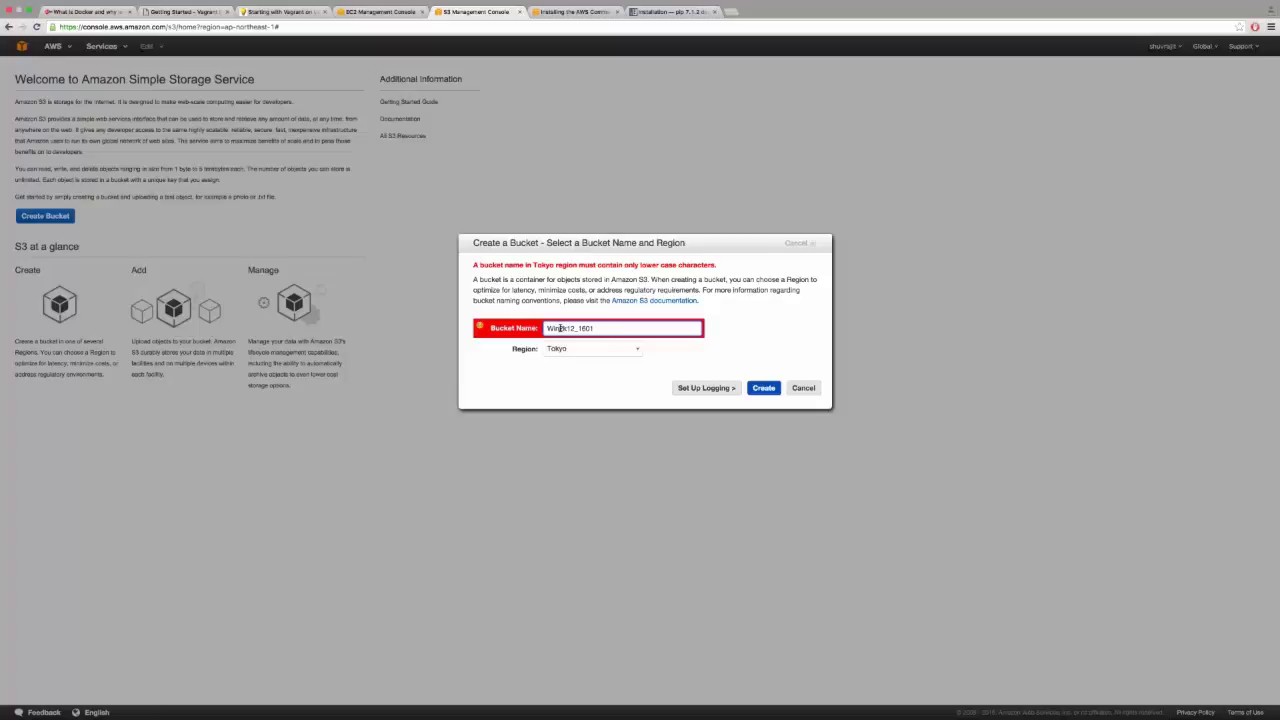
{"action": "key", "text": "Home"}
{"action": "key", "text": "Delete"}
{"action": "type", "text": "w"}
{"action": "left_click", "coordinate": [763, 388]}
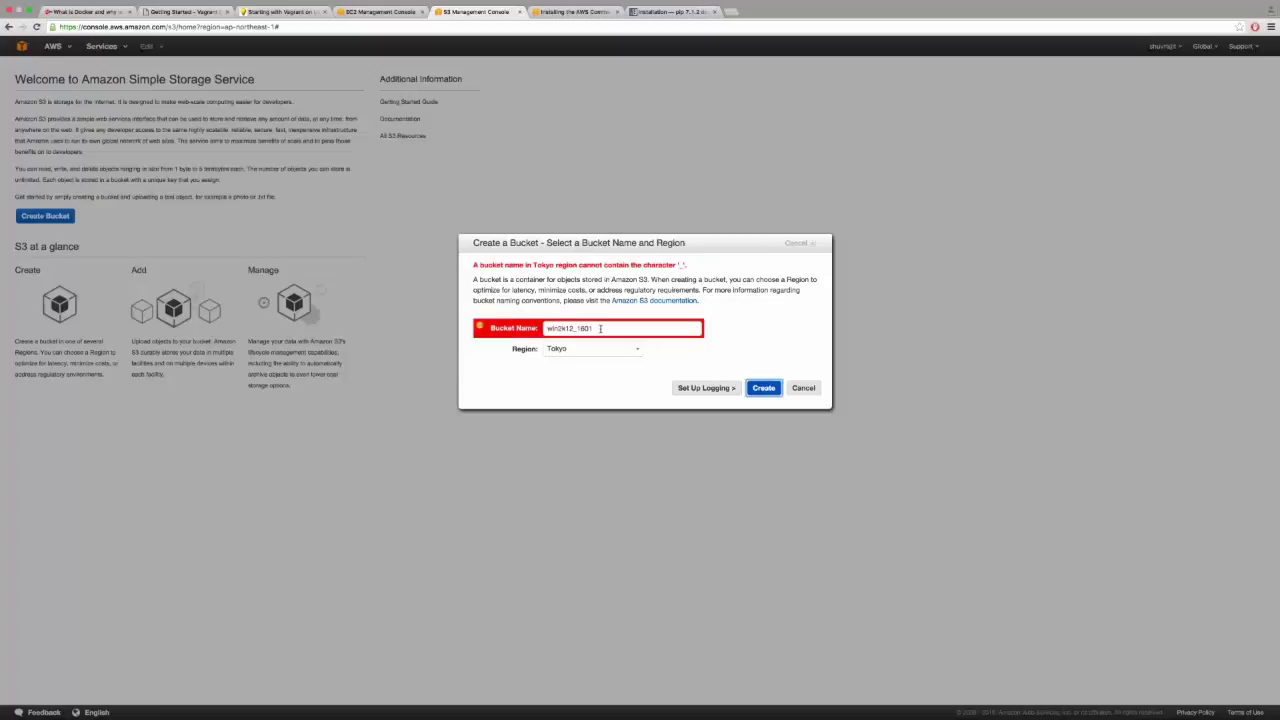
{"action": "left_click", "coordinate": [567, 328]}
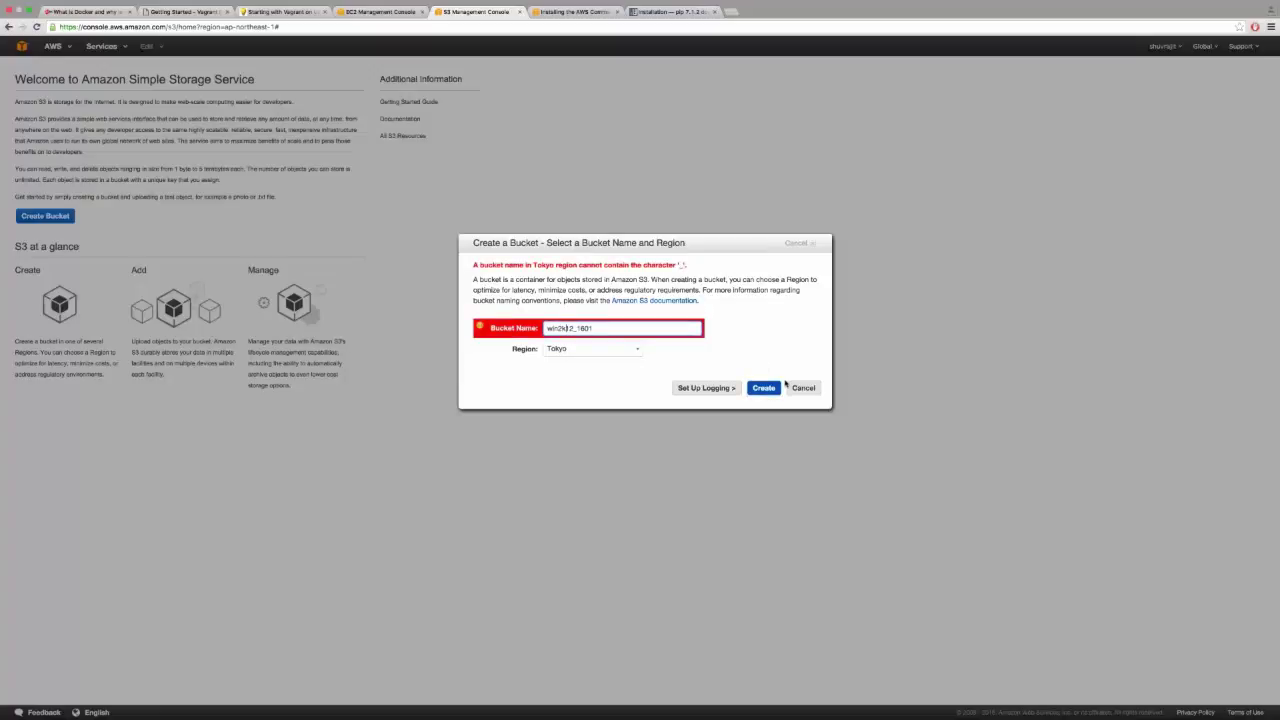
{"action": "key", "text": "Return"}
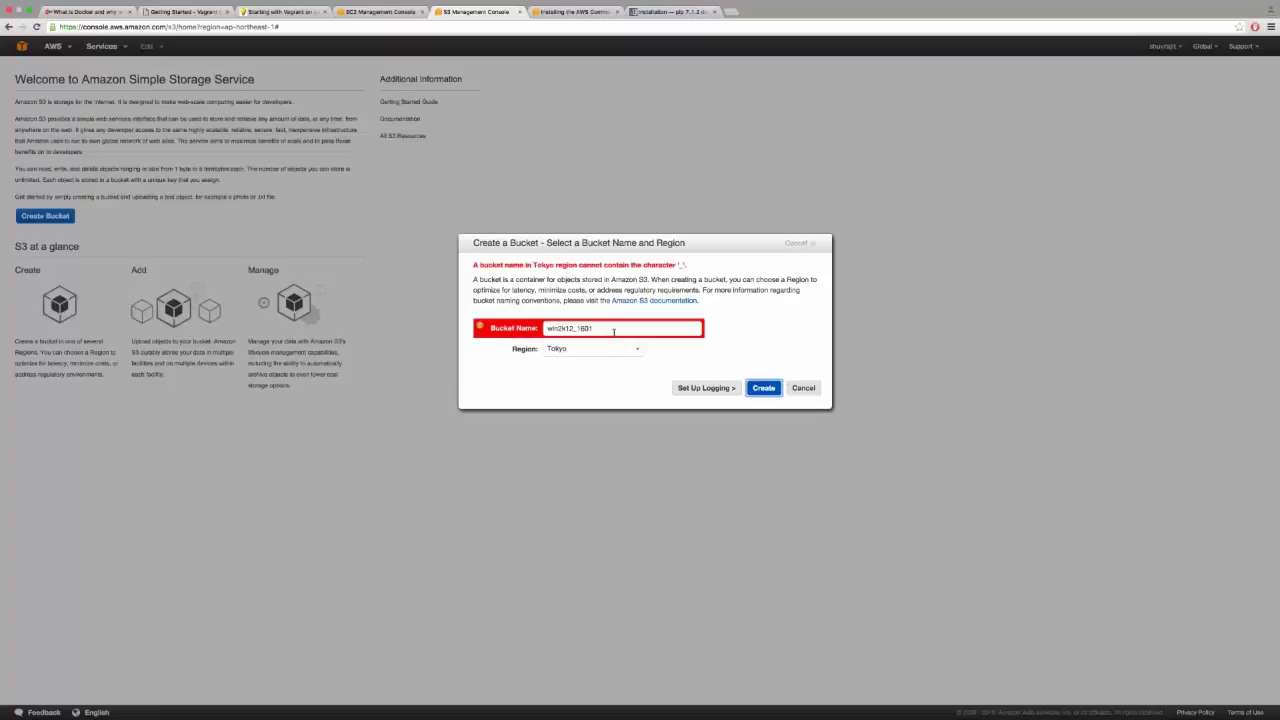
Shorten the bucket name to win2k12 and create the bucket in the Tokyo region.
{"action": "left_click", "coordinate": [654, 333]}
{"action": "key", "text": "Left"}
{"action": "key", "text": "Left"}
{"action": "key", "text": "Left"}
{"action": "key", "text": "Left"}
{"action": "key", "text": "BackSpace"}
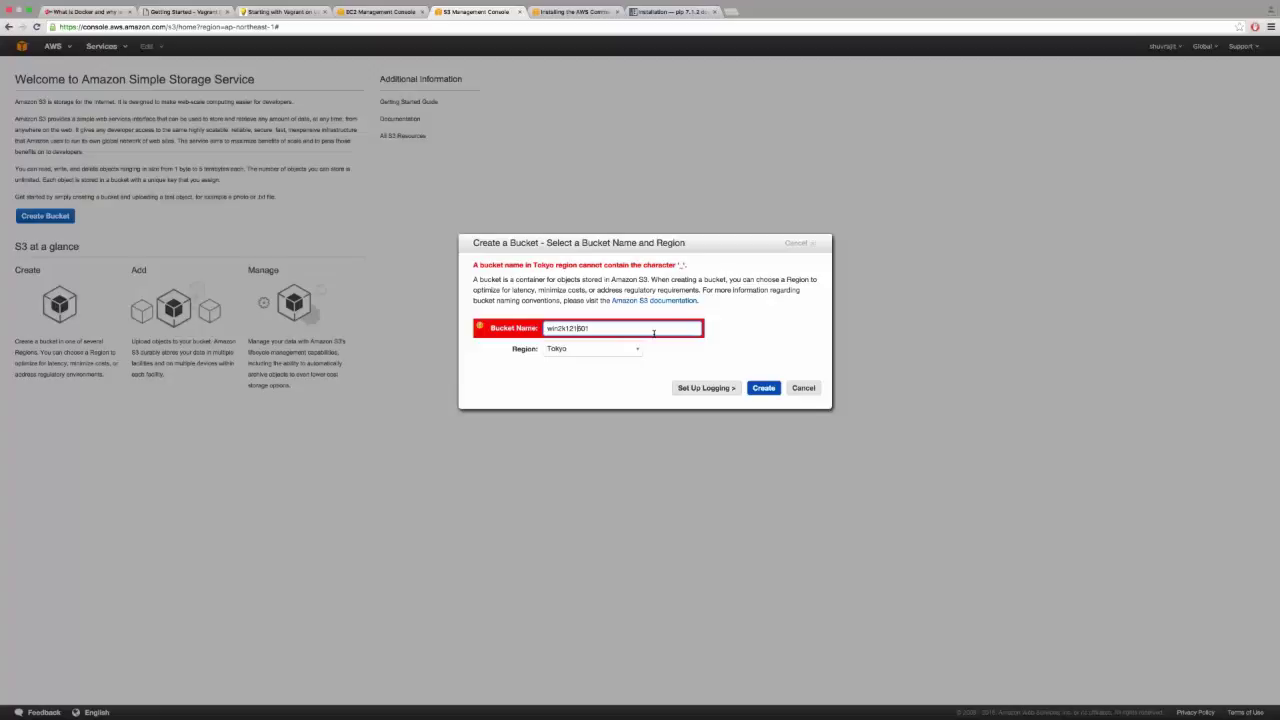
{"action": "key", "text": "BackSpace"}
{"action": "key", "text": "BackSpace"}
{"action": "key", "text": "BackSpace"}
{"action": "key", "text": "BackSpace"}
{"action": "key", "text": "BackSpace"}
{"action": "type", "text": "12"}
{"action": "left_click", "coordinate": [764, 388]}
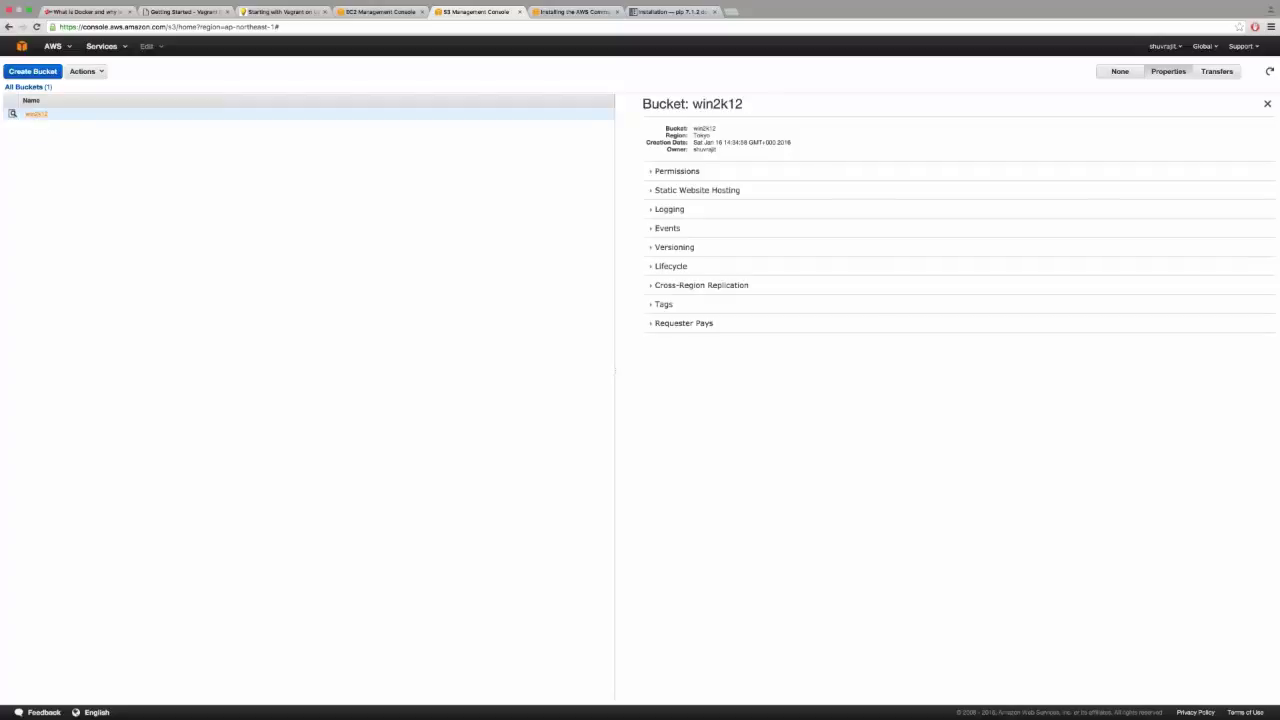
Open the win2k12 bucket and show its properties.
{"action": "left_click", "coordinate": [36, 113]}
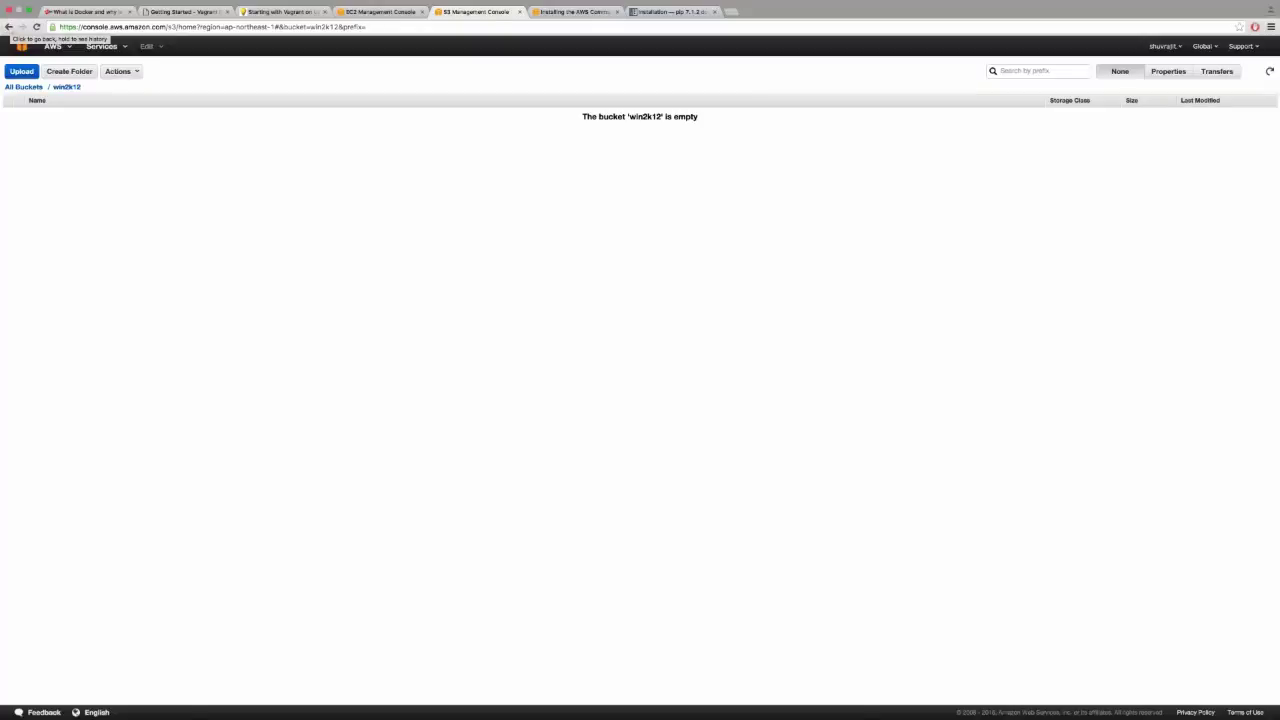
{"action": "left_click", "coordinate": [1173, 74]}
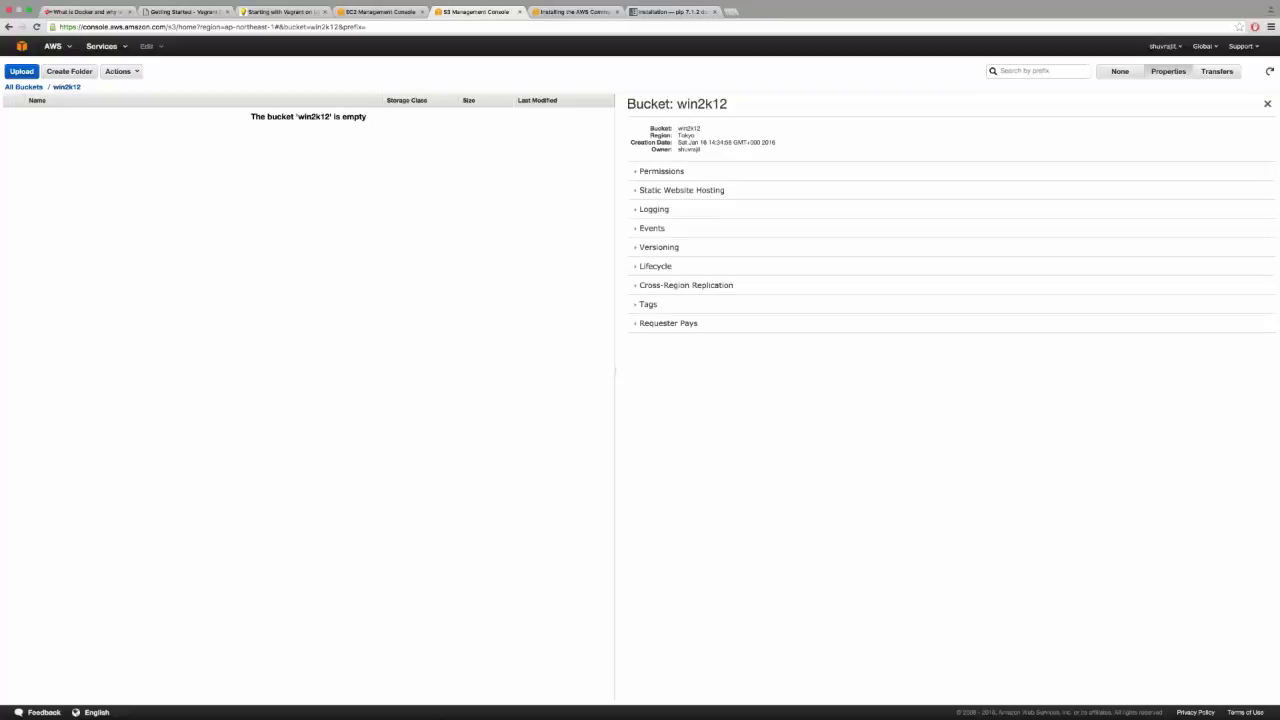
Search the web for "fuse tool" in a new browser tab.
{"action": "left_click", "coordinate": [731, 11]}
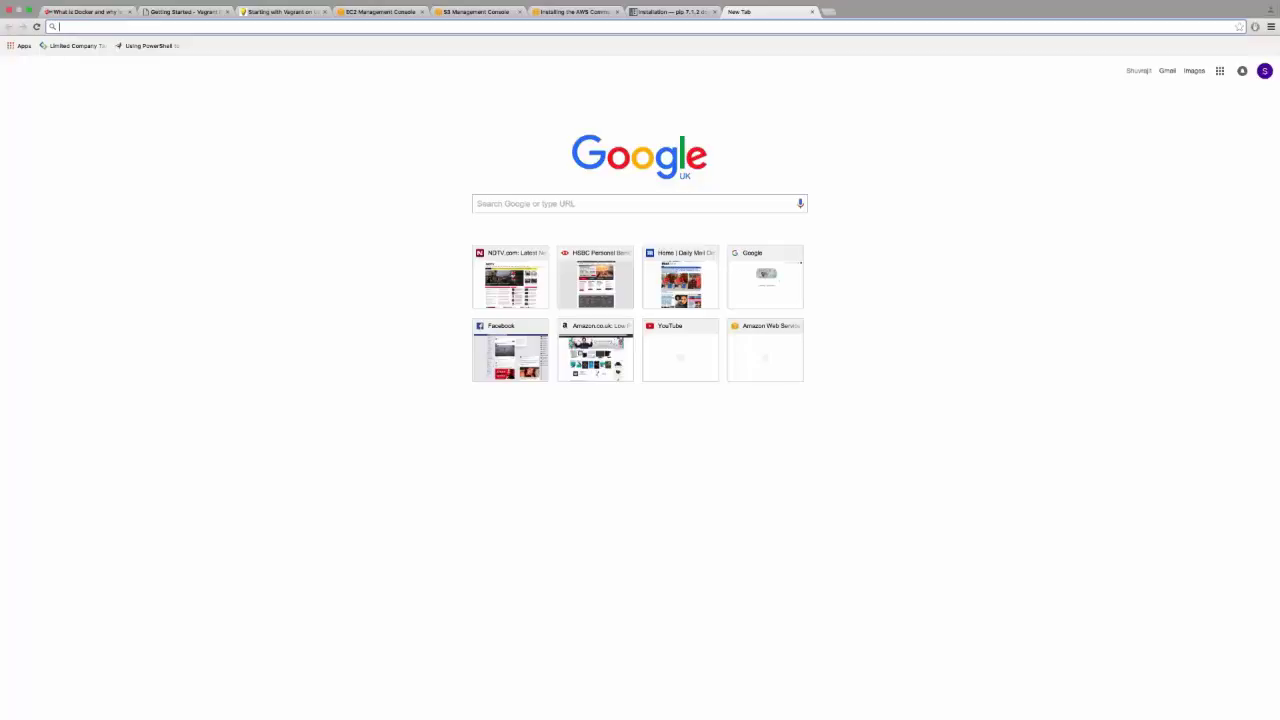
{"action": "type", "text": "fue"}
{"action": "key", "text": "BackSpace"}
{"action": "type", "text": "se"}
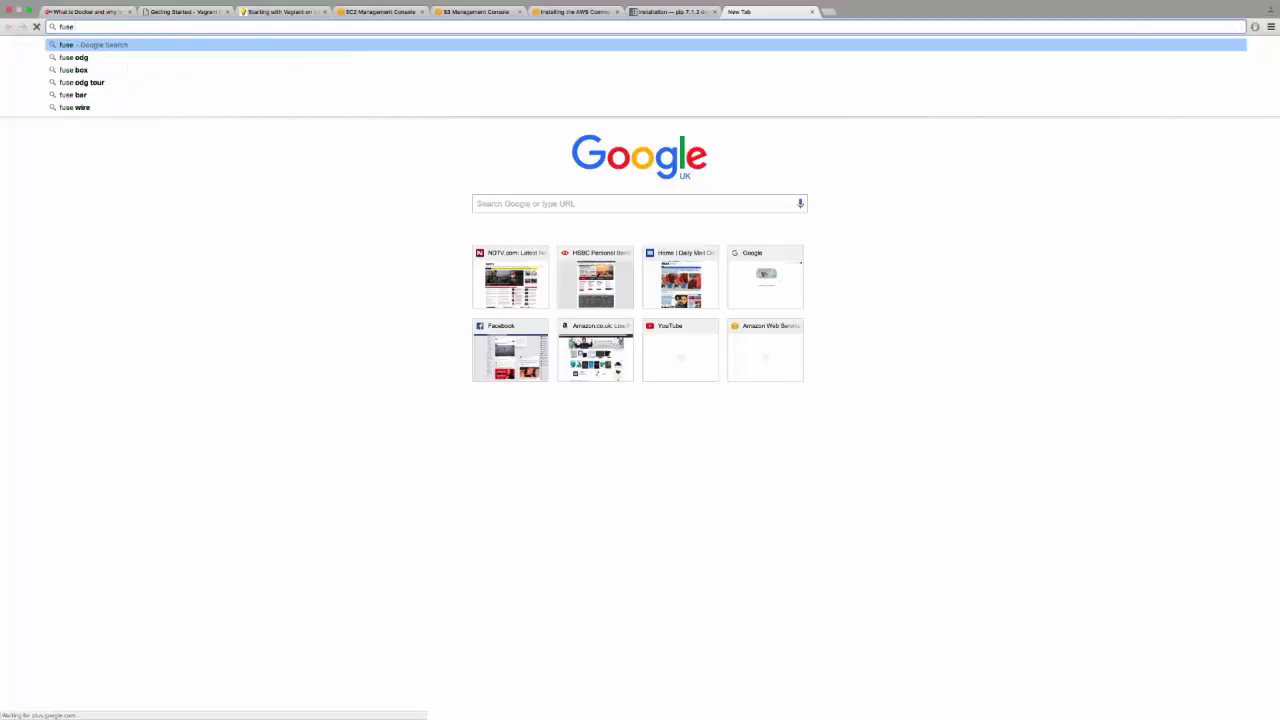
{"action": "type", "text": " tool"}
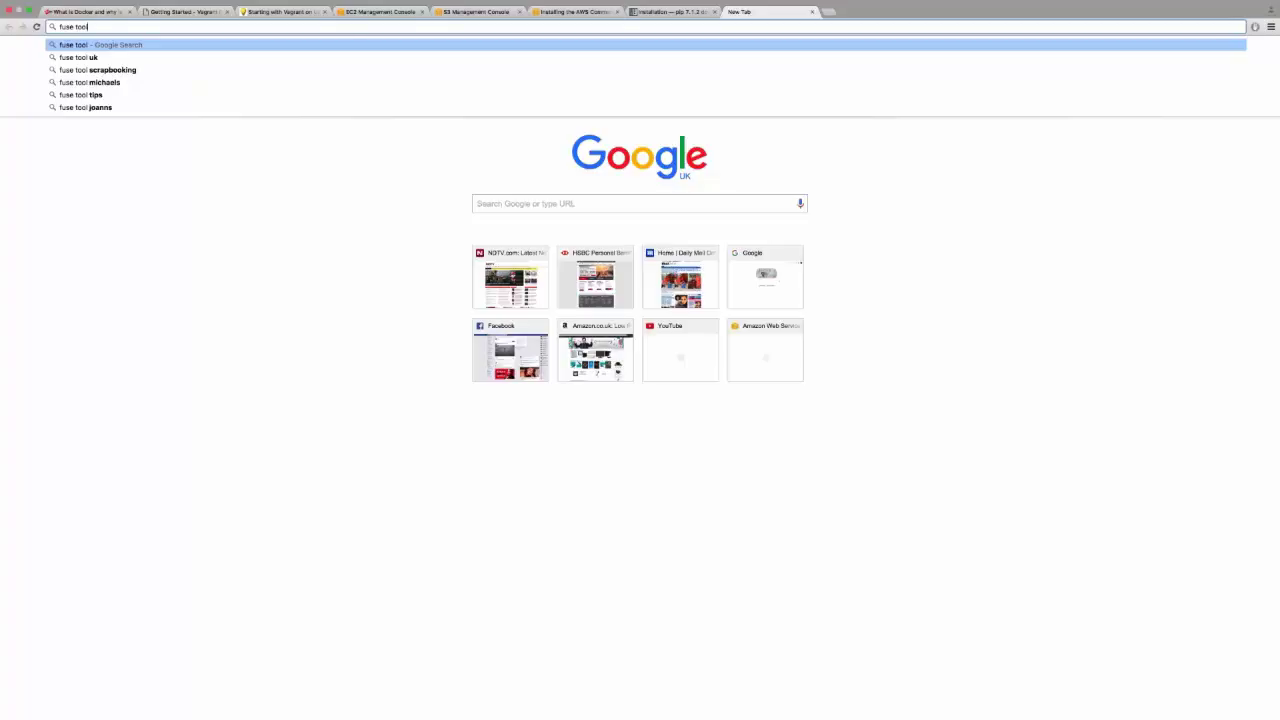
{"action": "key", "text": "Return"}
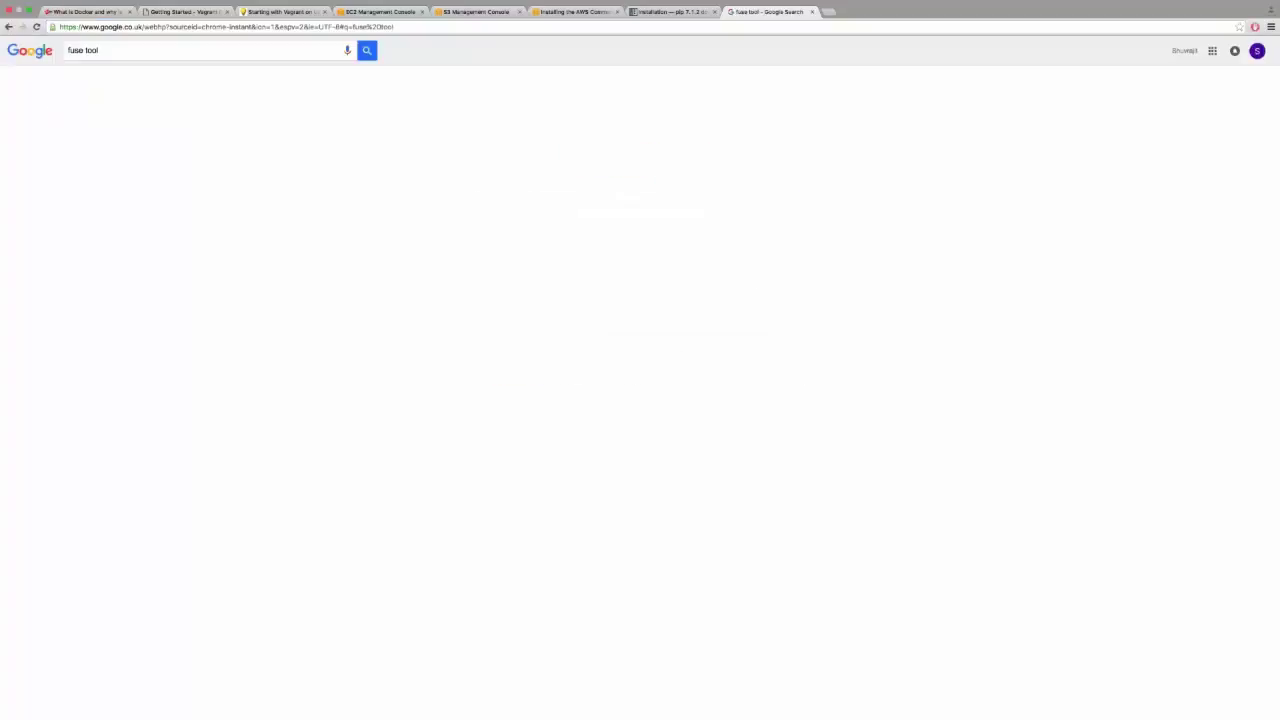
Refine the web search to "aws fuse tool".
{"action": "left_click", "coordinate": [118, 53]}
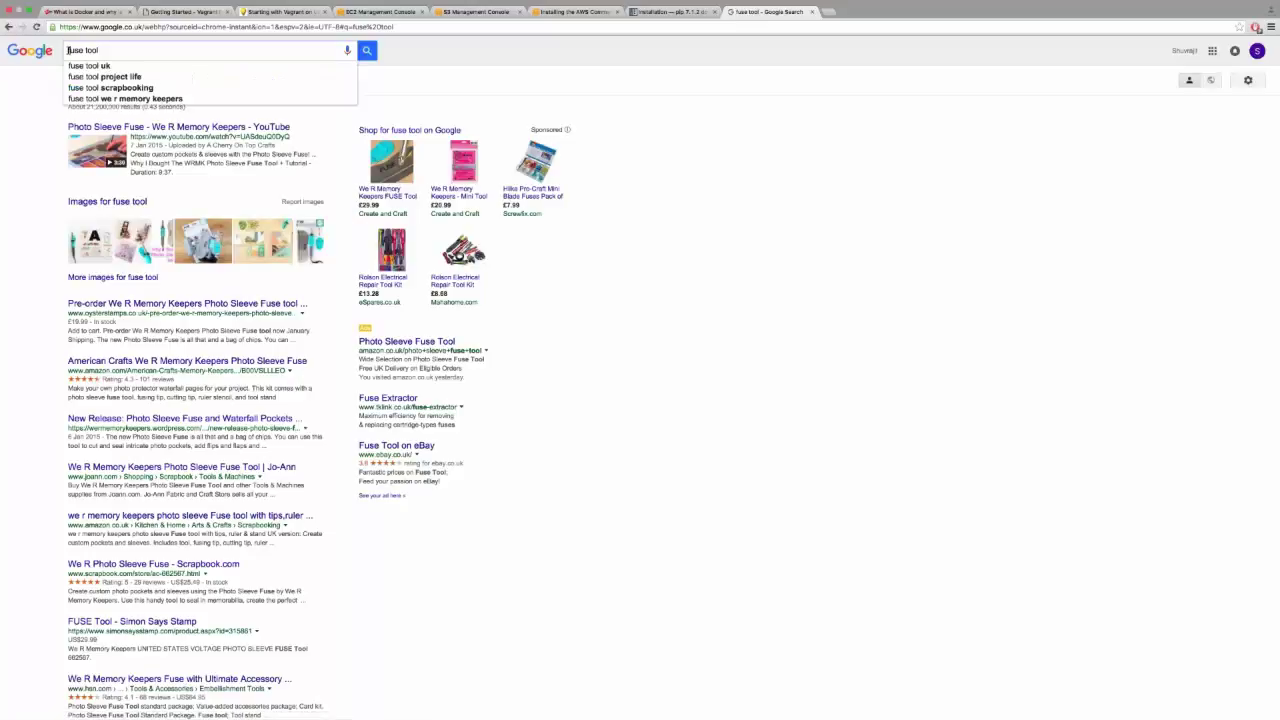
{"action": "key", "text": "Home"}
{"action": "type", "text": "aws"}
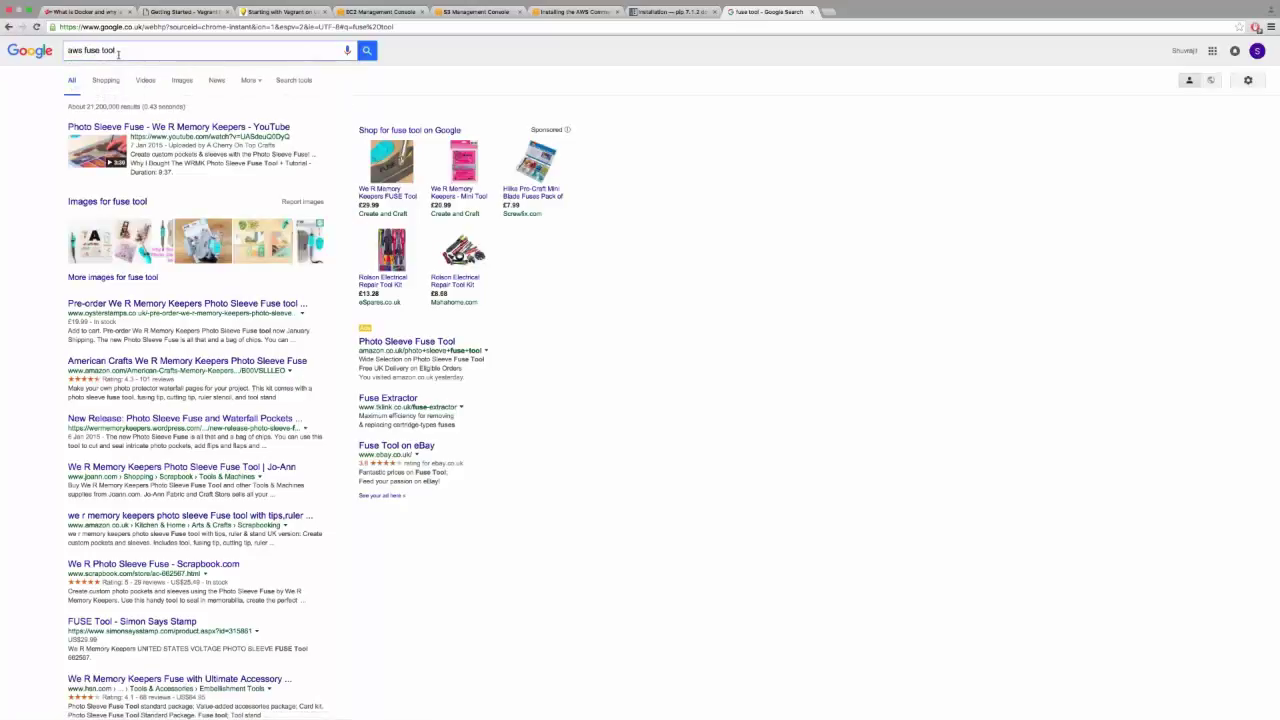
{"action": "key", "text": "Return"}
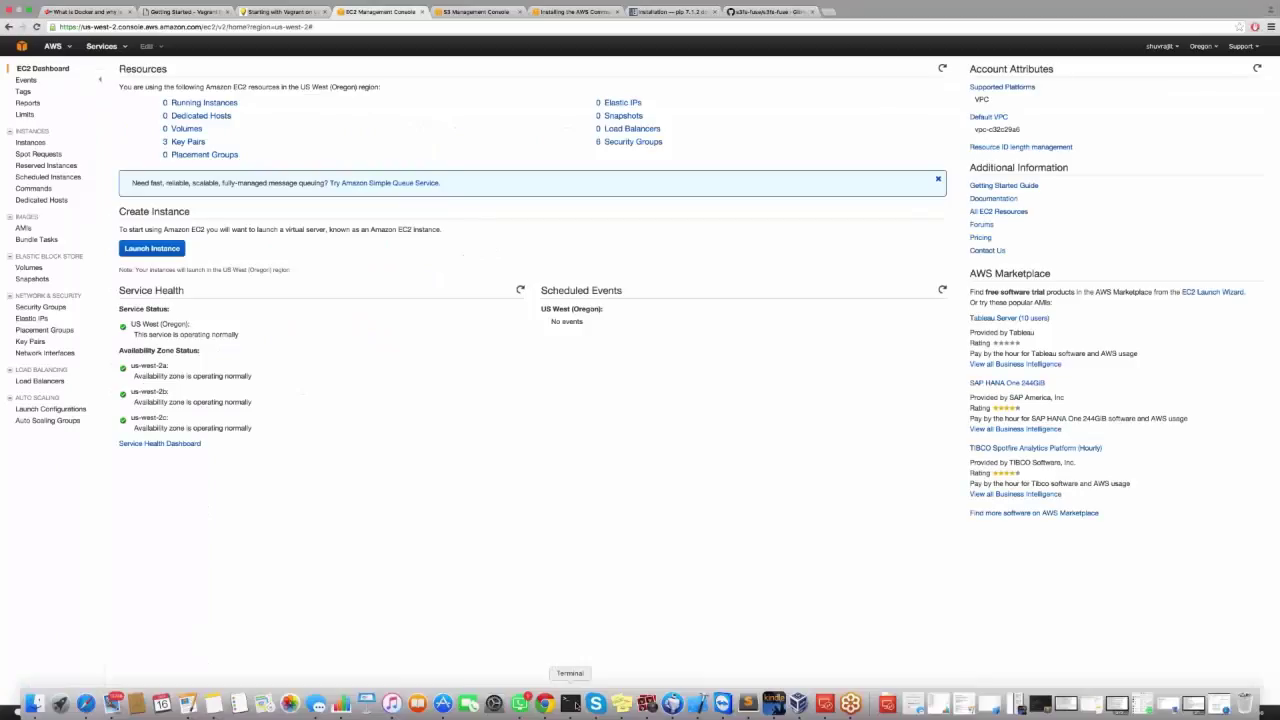
Check the package installation running in the sudo Terminal window, minimize that window and return to the EC2 console.
{"action": "right_click", "coordinate": [570, 703]}
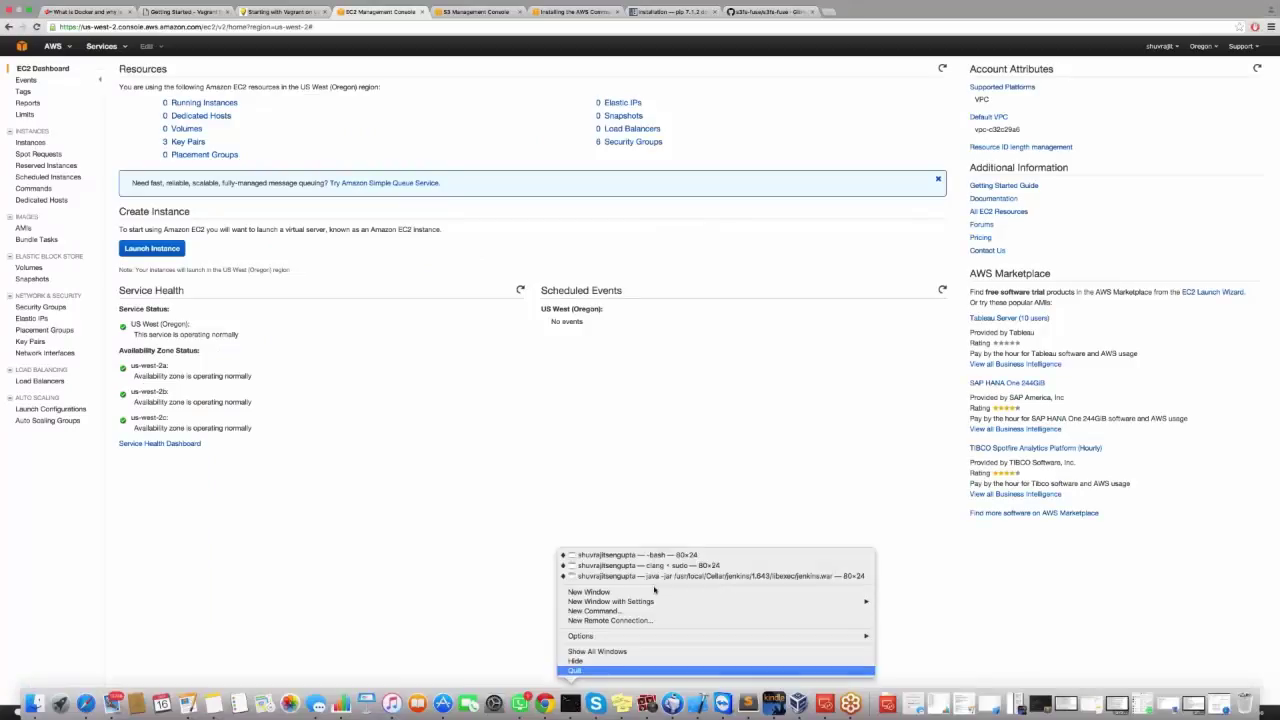
{"action": "left_click", "coordinate": [685, 567]}
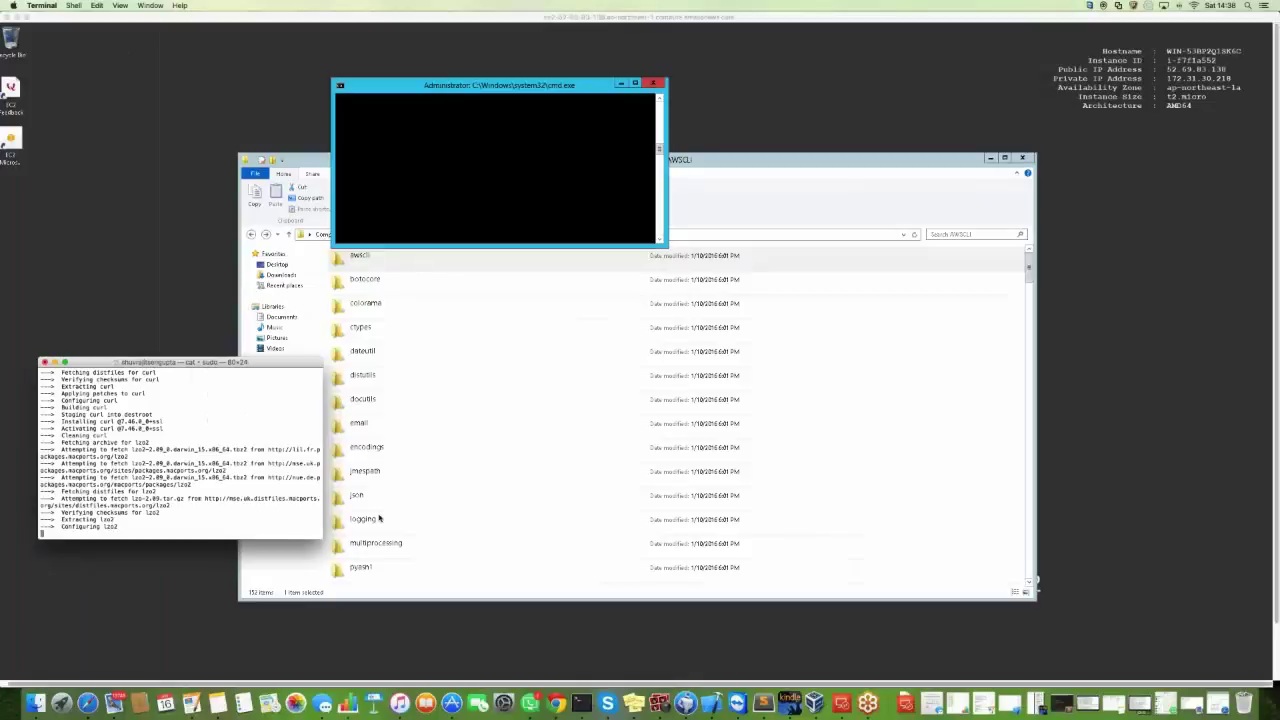
{"action": "key", "text": "super+m"}
{"action": "left_click", "coordinate": [556, 703]}
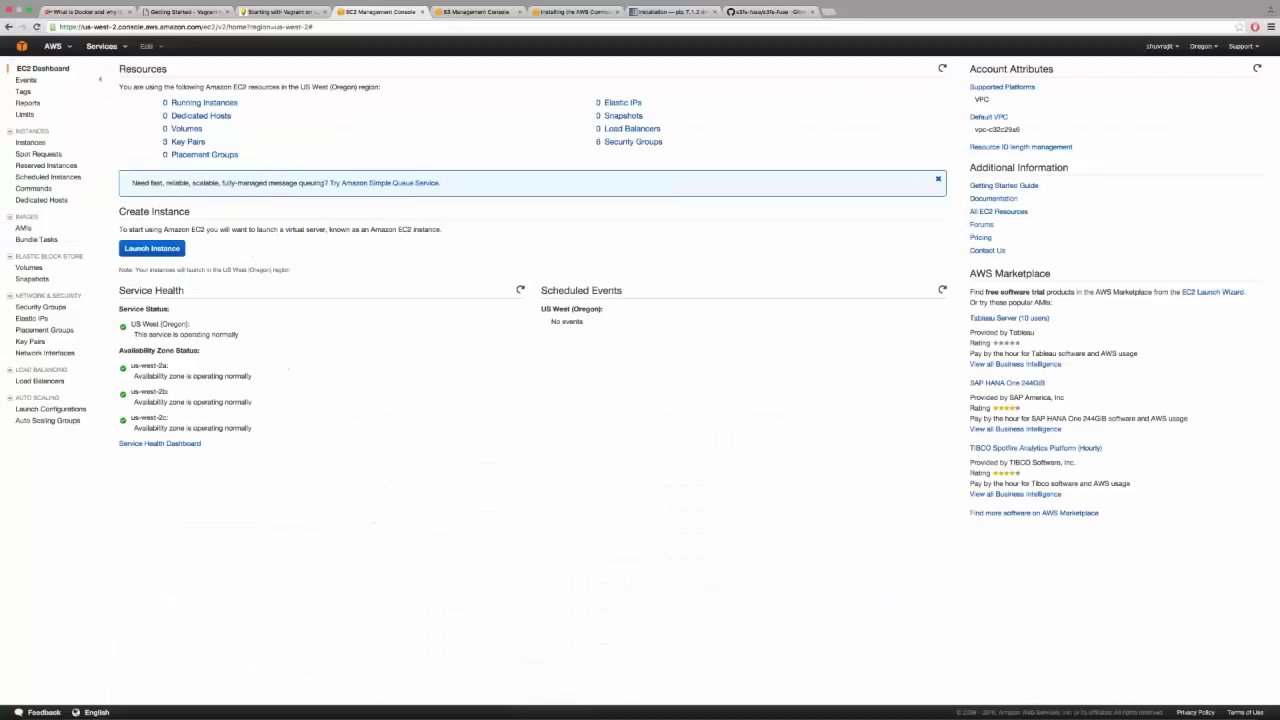
Start launching an EC2 instance in Oregon from the Red Hat Enterprise Linux 7.2 image, leaving the subnet at no preference.
{"action": "left_click", "coordinate": [151, 248]}
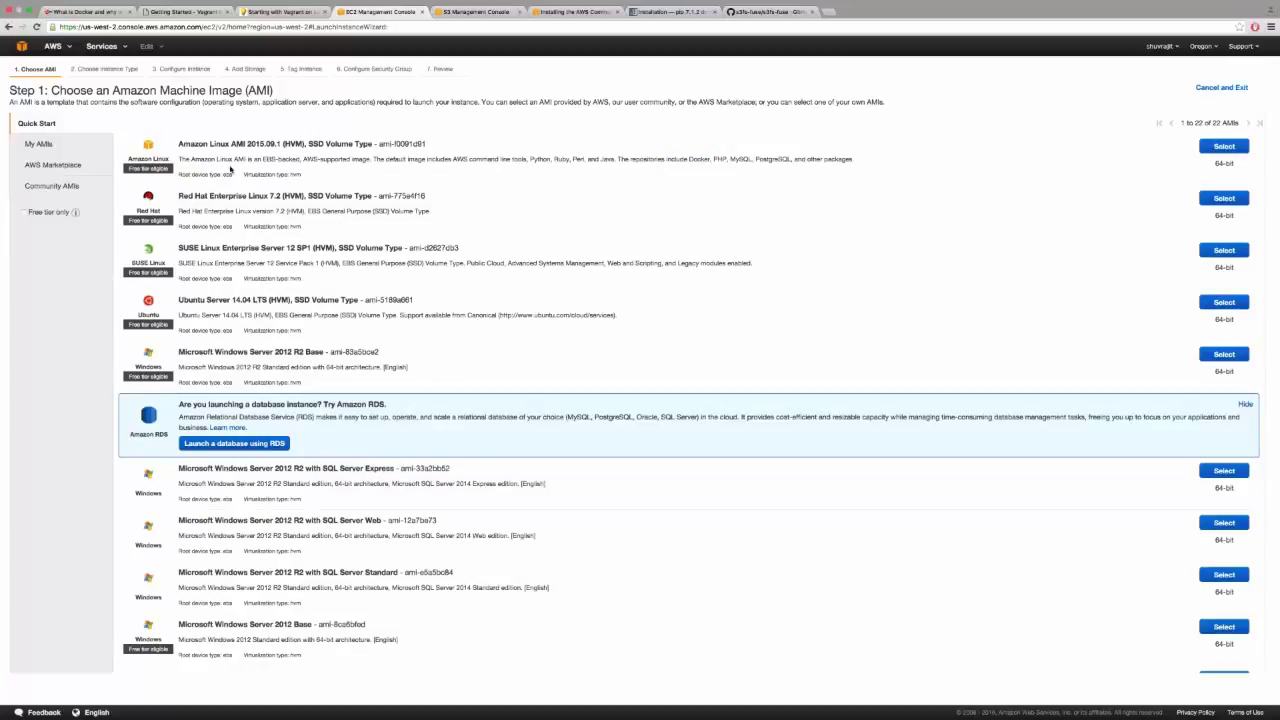
{"action": "left_click", "coordinate": [1225, 199]}
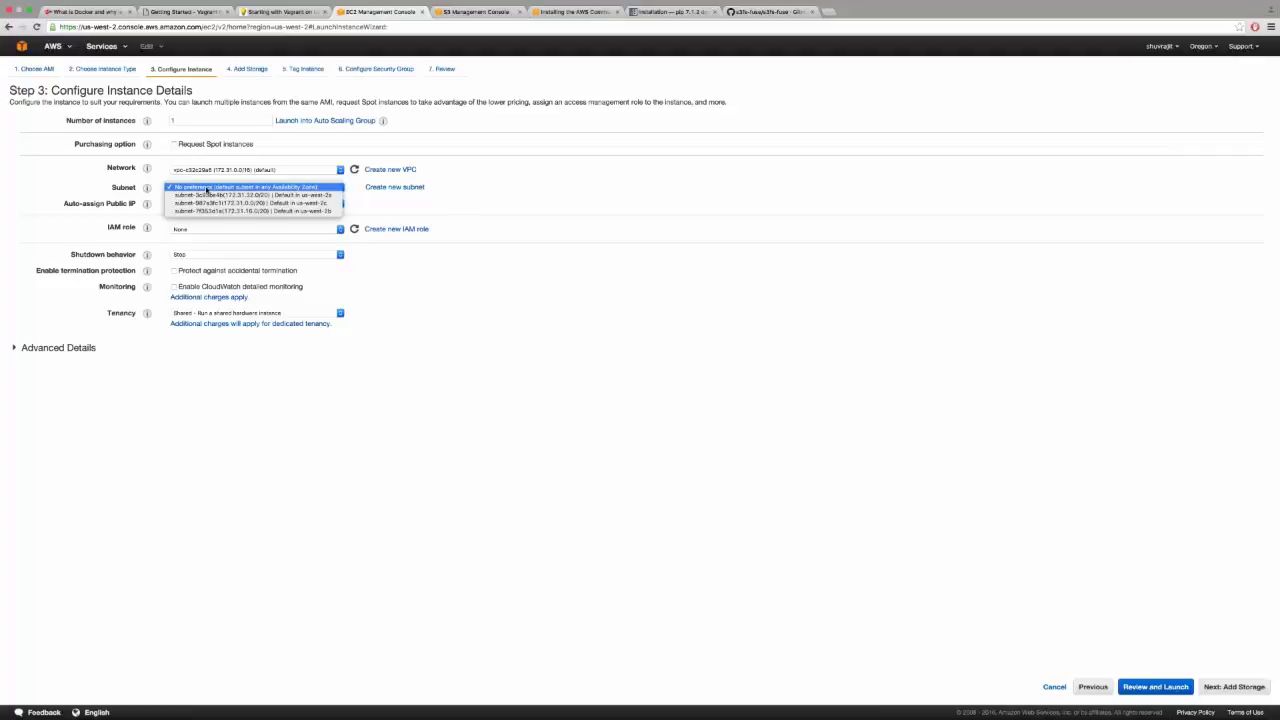
{"action": "left_click", "coordinate": [518, 202]}
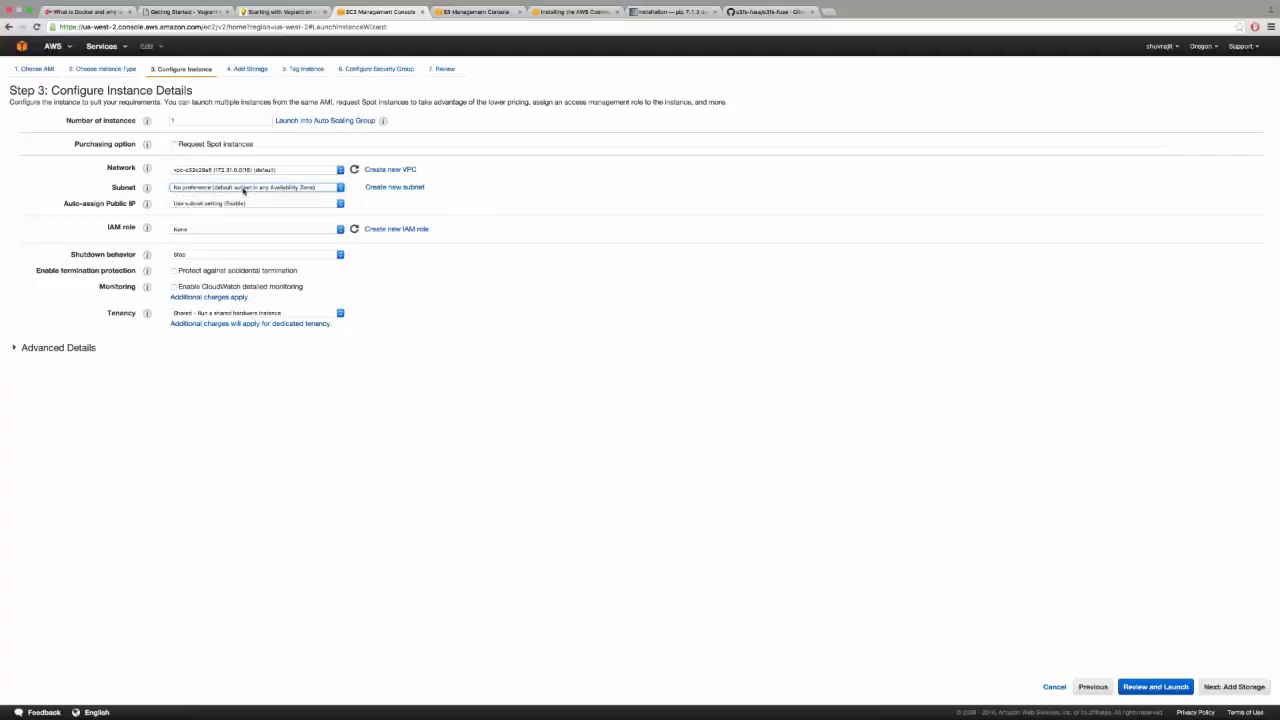
Open the VPC console's subnet page to create a new subnet for the instance.
{"action": "left_click", "coordinate": [395, 188]}
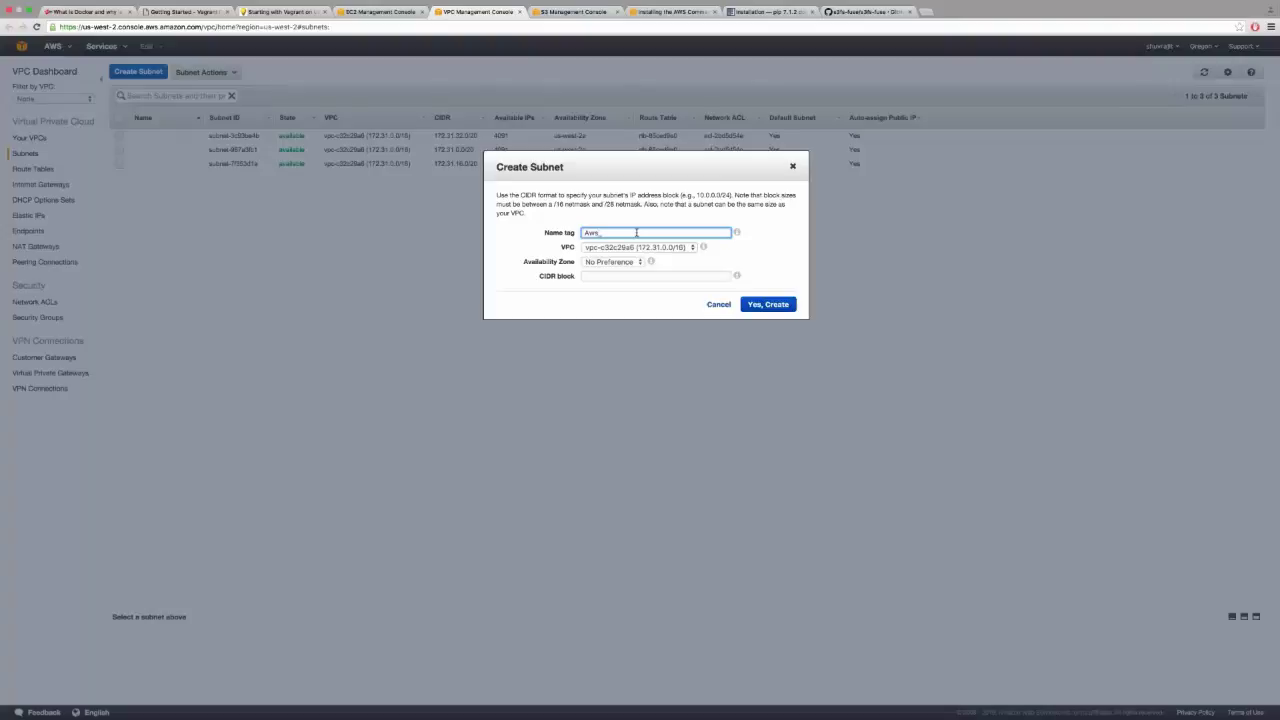
Try to create a subnet named Aws_London with the CIDR block 172.31.20.9/20 and check the CIDR format help.
{"action": "type", "text": "London"}
{"action": "left_click", "coordinate": [622, 277]}
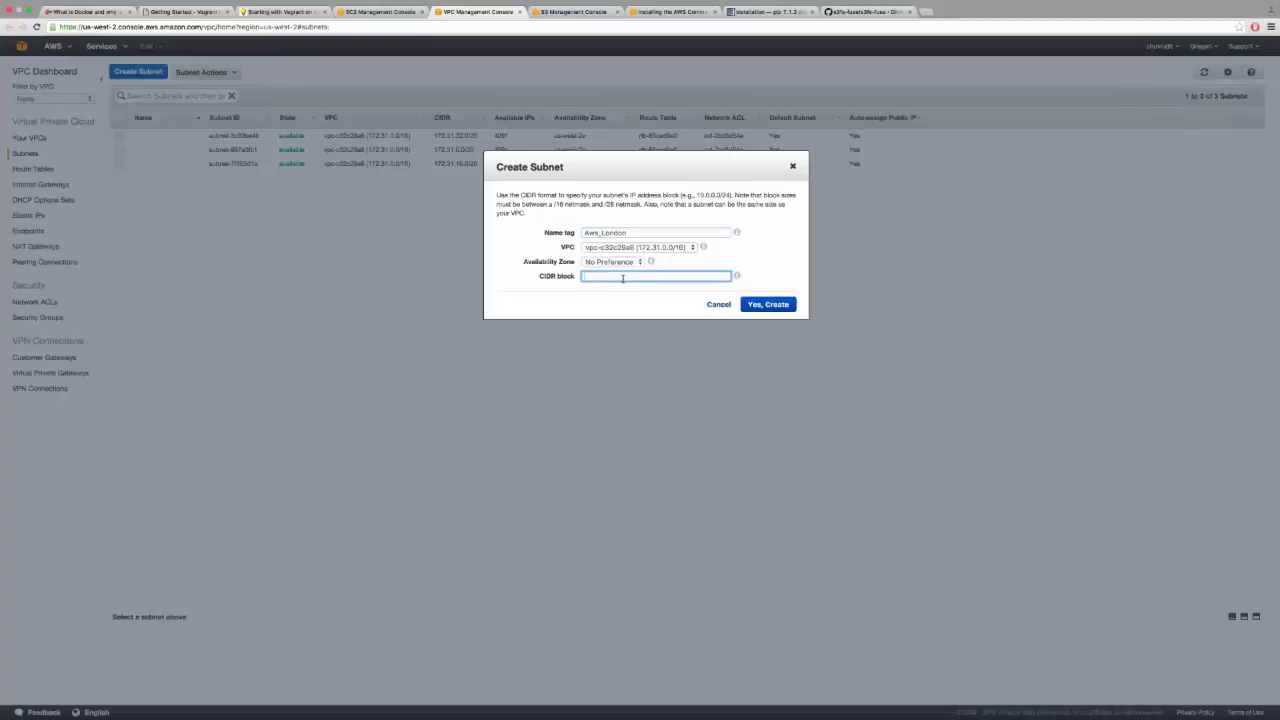
{"action": "type", "text": "172.31.20.9/20"}
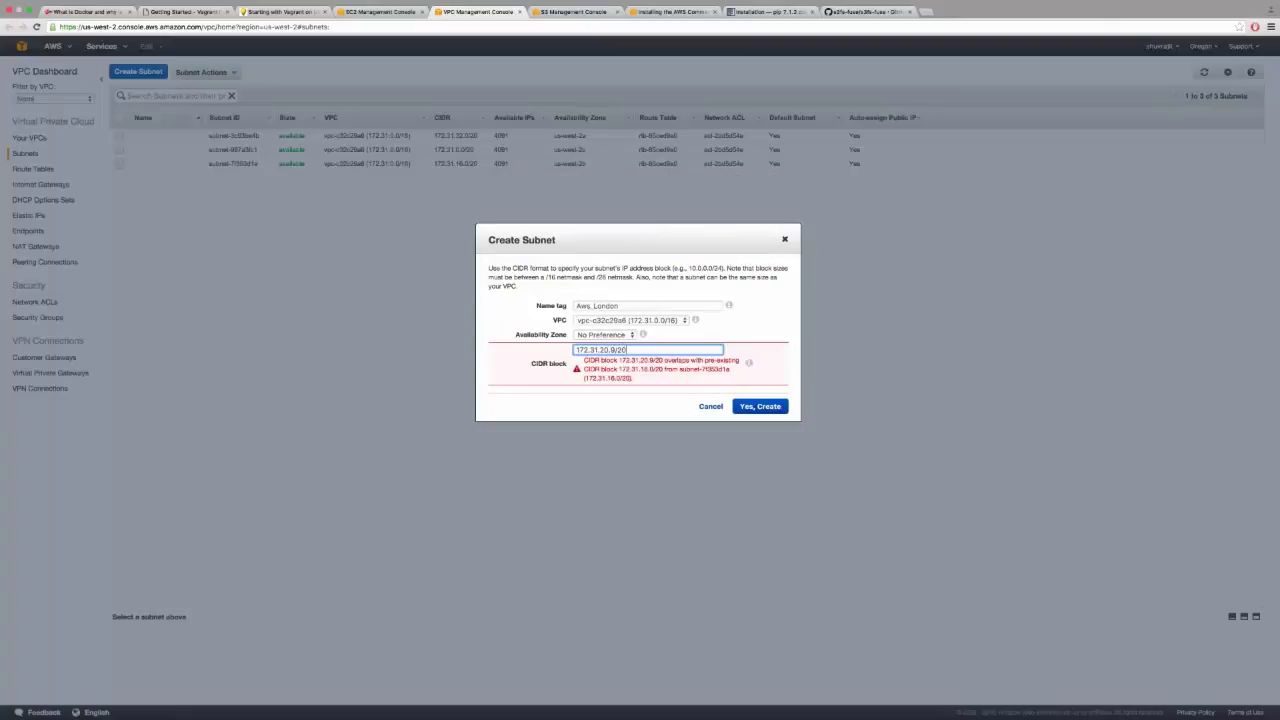
{"action": "mouse_move", "coordinate": [750, 365]}
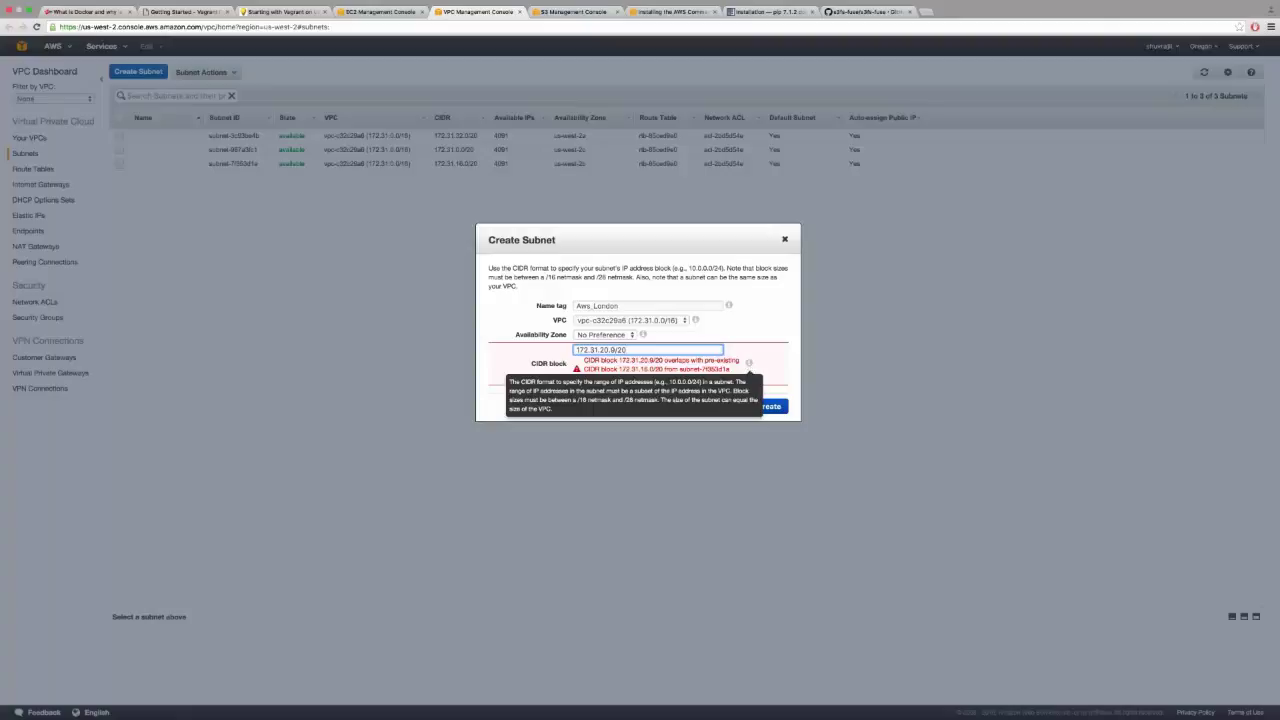
Retry the Aws_London subnet with the CIDR netmask set to /16 and /17.
{"action": "key", "text": "BackSpace"}
{"action": "key", "text": "BackSpace"}
{"action": "type", "text": "16"}
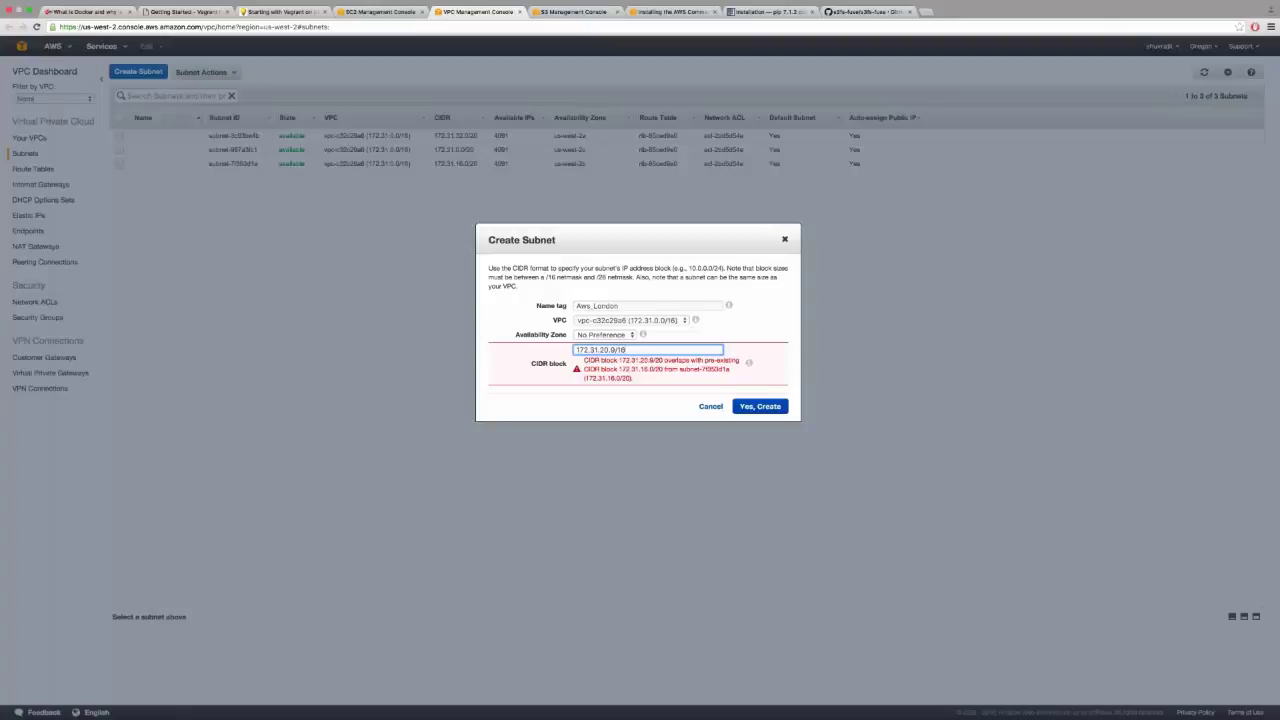
{"action": "key", "text": "Tab"}
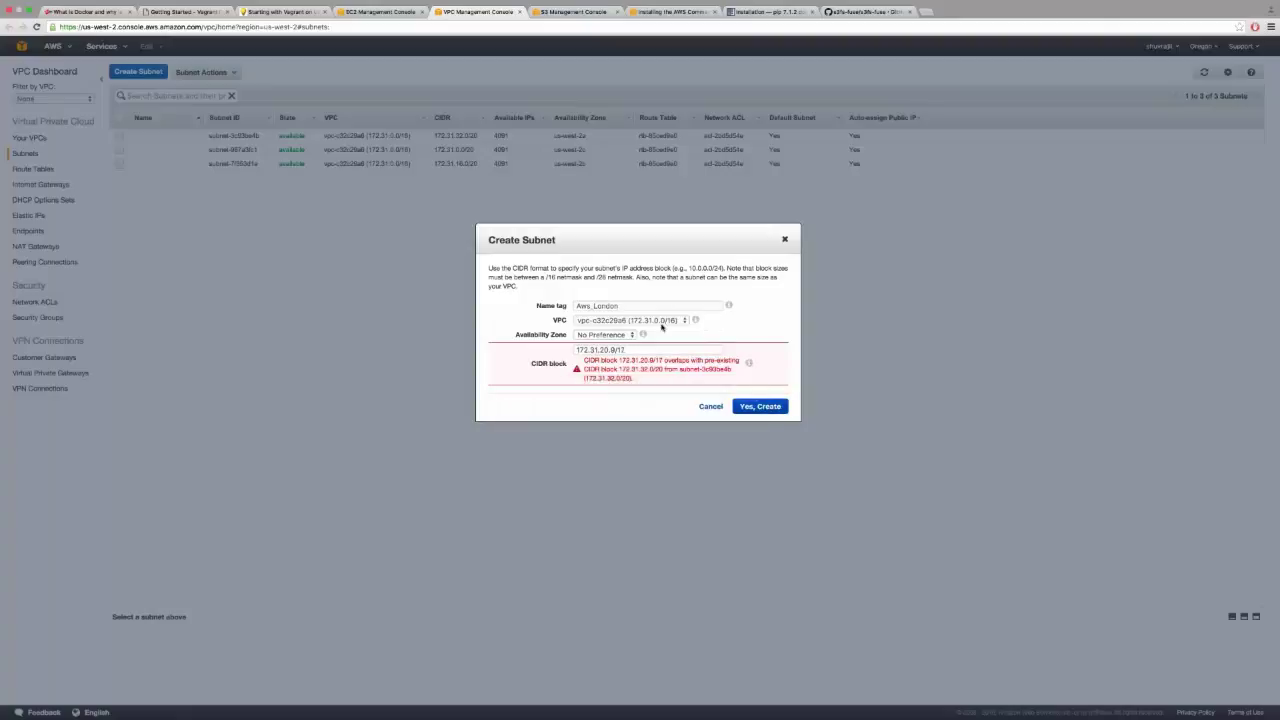
Try the CIDR block 172.31.33.0/20 for Aws_London, check the VPC choices and cancel the subnet creation.
{"action": "left_click", "coordinate": [610, 349]}
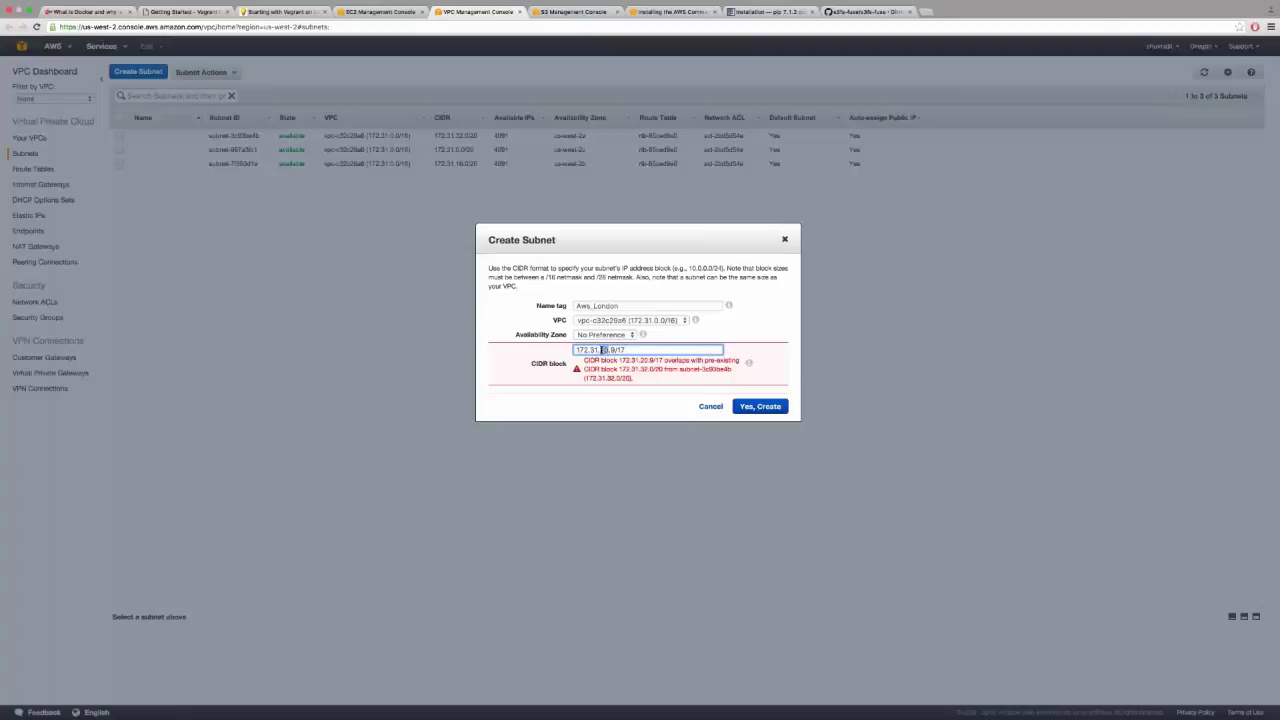
{"action": "type", "text": "33"}
{"action": "left_click", "coordinate": [782, 409]}
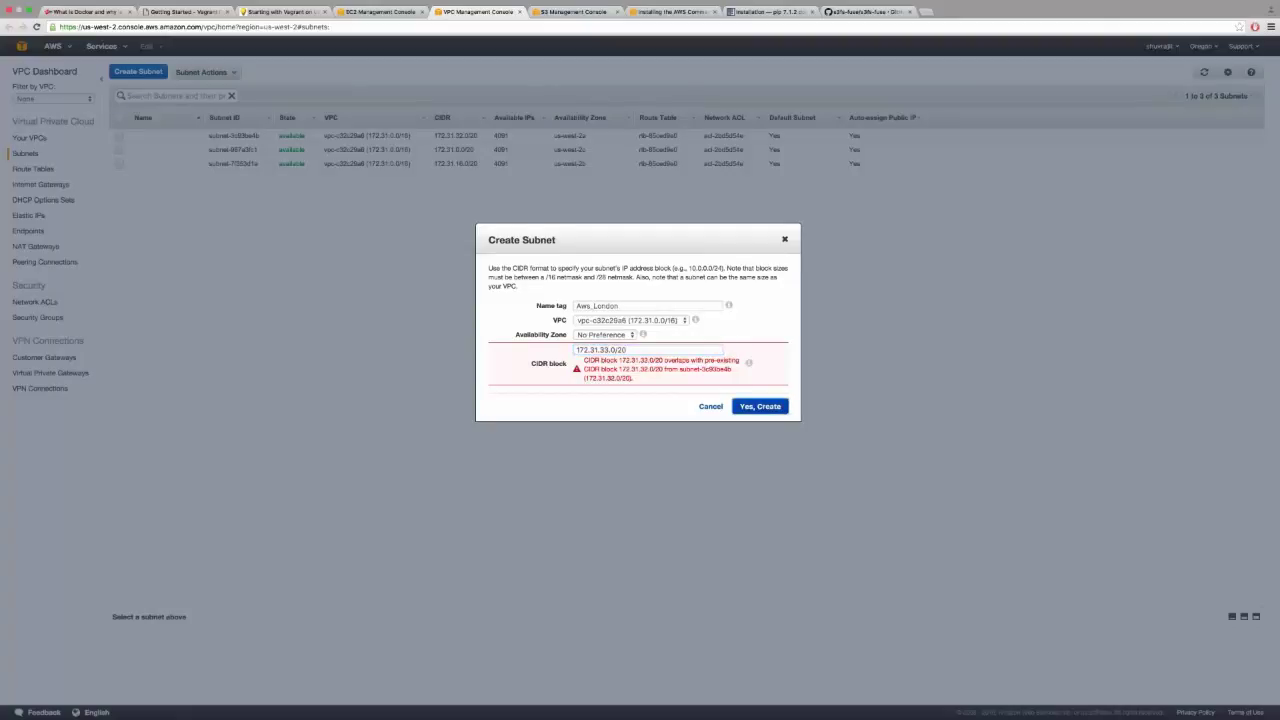
{"action": "left_click", "coordinate": [604, 321]}
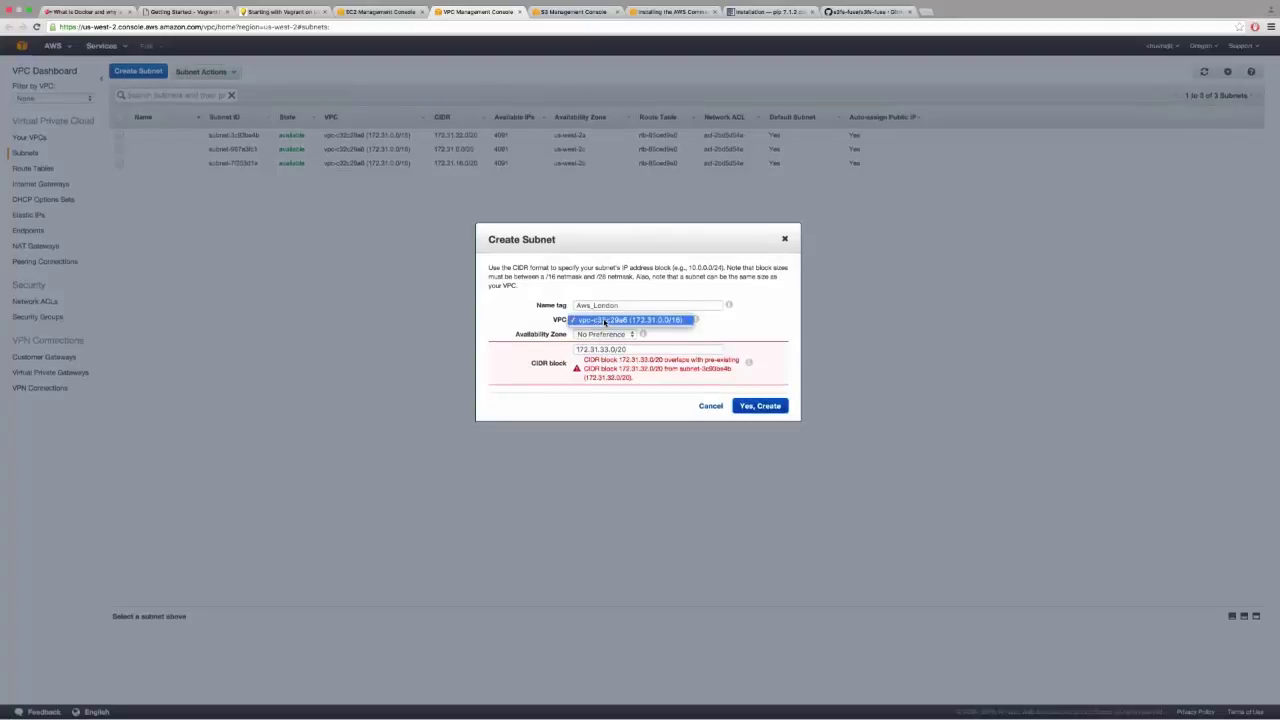
{"action": "left_click", "coordinate": [745, 329]}
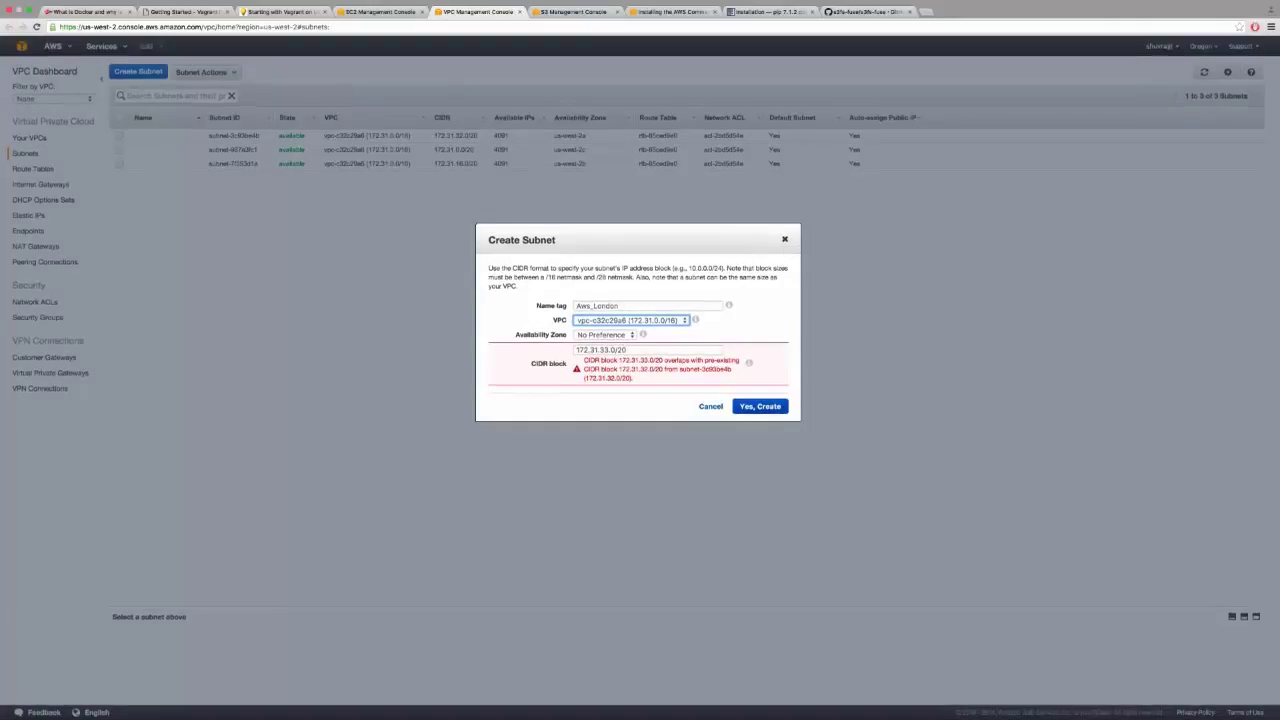
{"action": "key", "text": "Escape"}
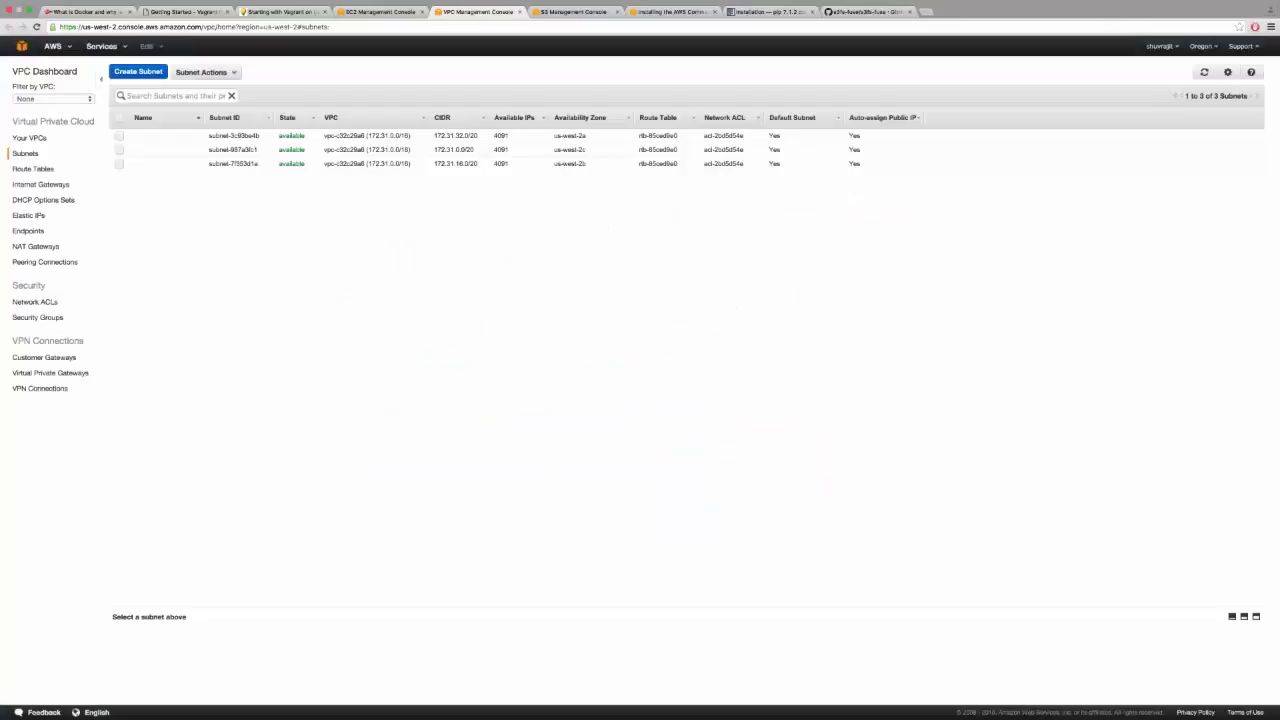
Try to create a subnet name-tagged Aws_ plus the owner's first name with CIDR block 172.31.1.0/16, and discard it.
{"action": "left_click", "coordinate": [138, 72]}
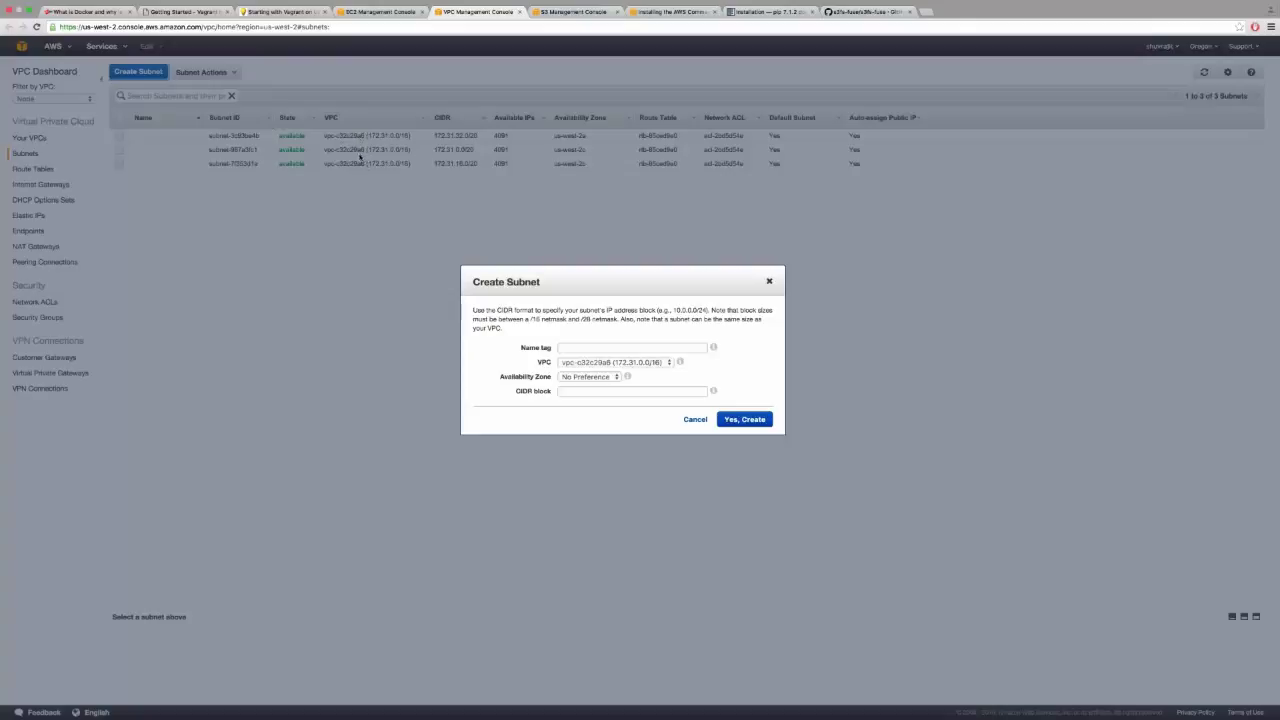
{"action": "left_click", "coordinate": [628, 347]}
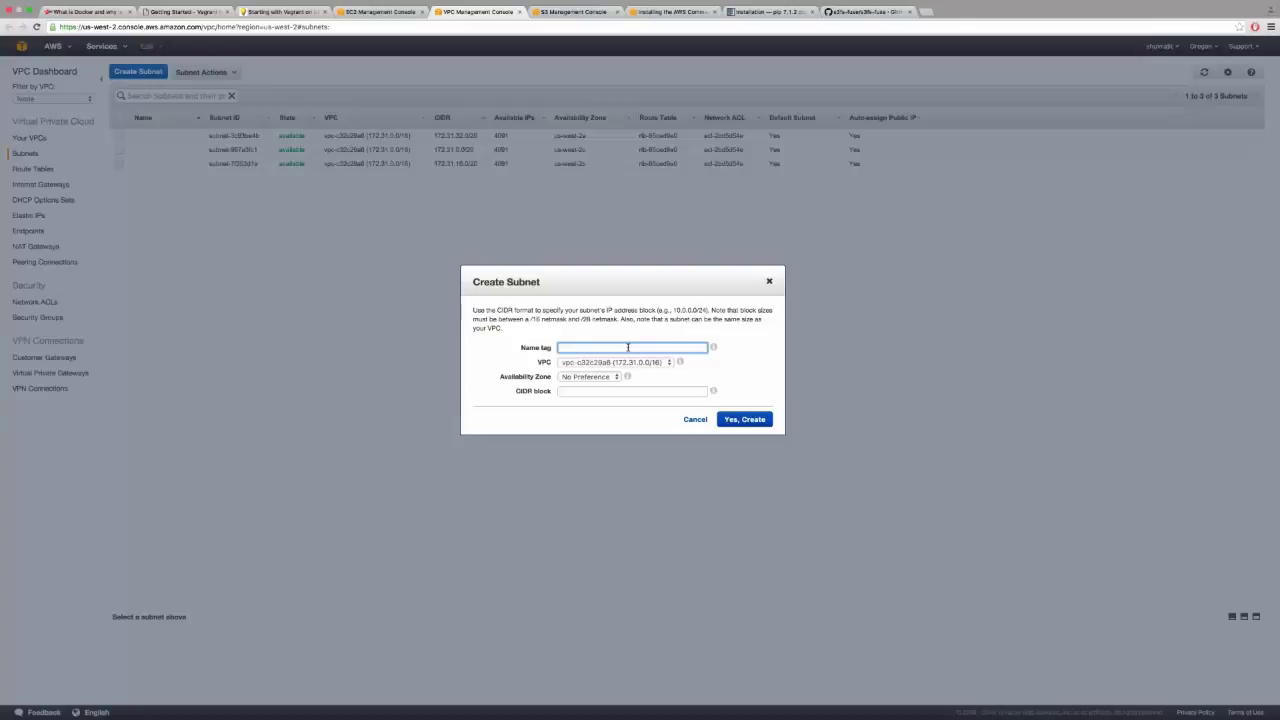
{"action": "type", "text": "Aw"}
{"action": "type", "text": "s_Shuvrajit"}
{"action": "left_click", "coordinate": [600, 391]}
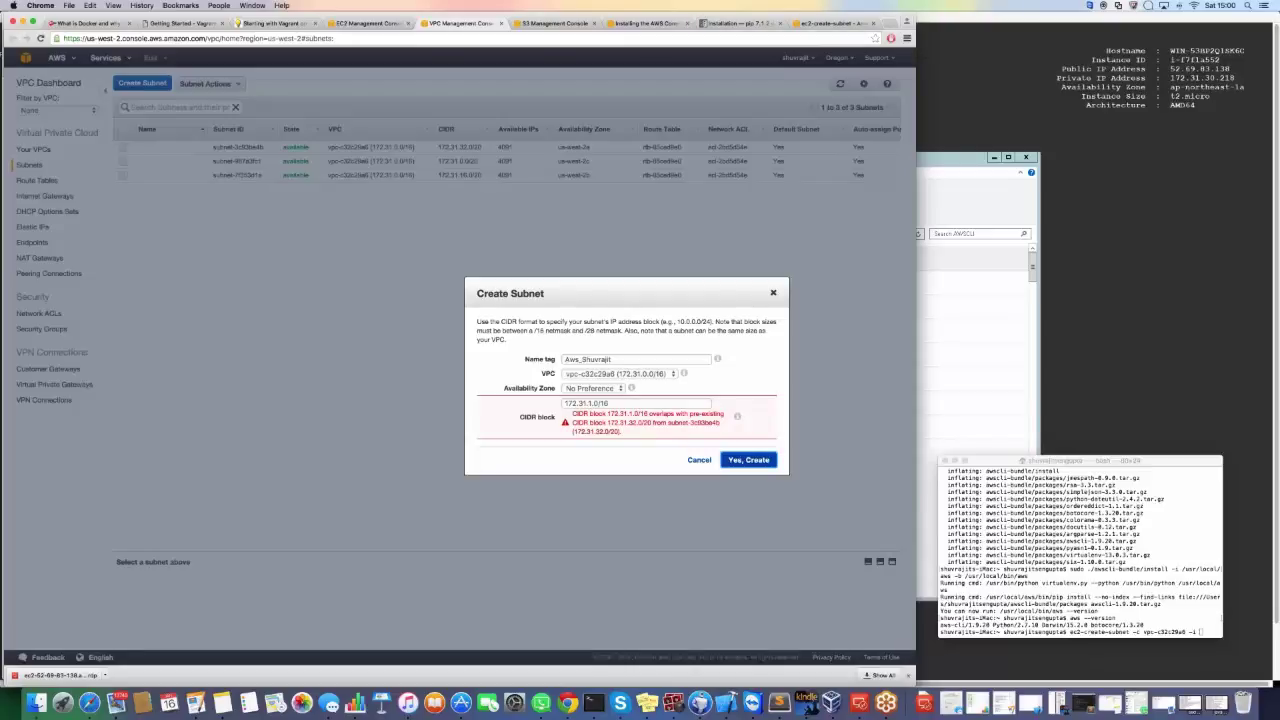
{"action": "left_click", "coordinate": [775, 294]}
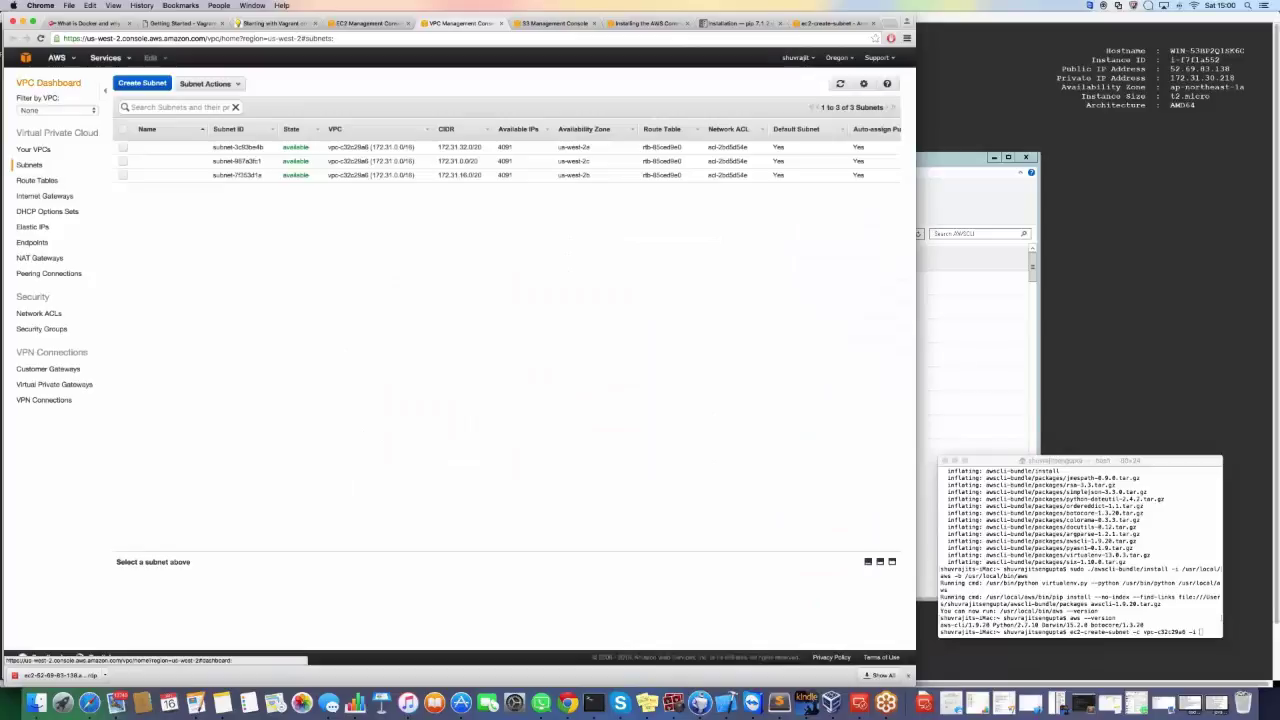
Open the list of VPCs from the VPC dashboard and select the default VPC.
{"action": "left_click", "coordinate": [48, 83]}
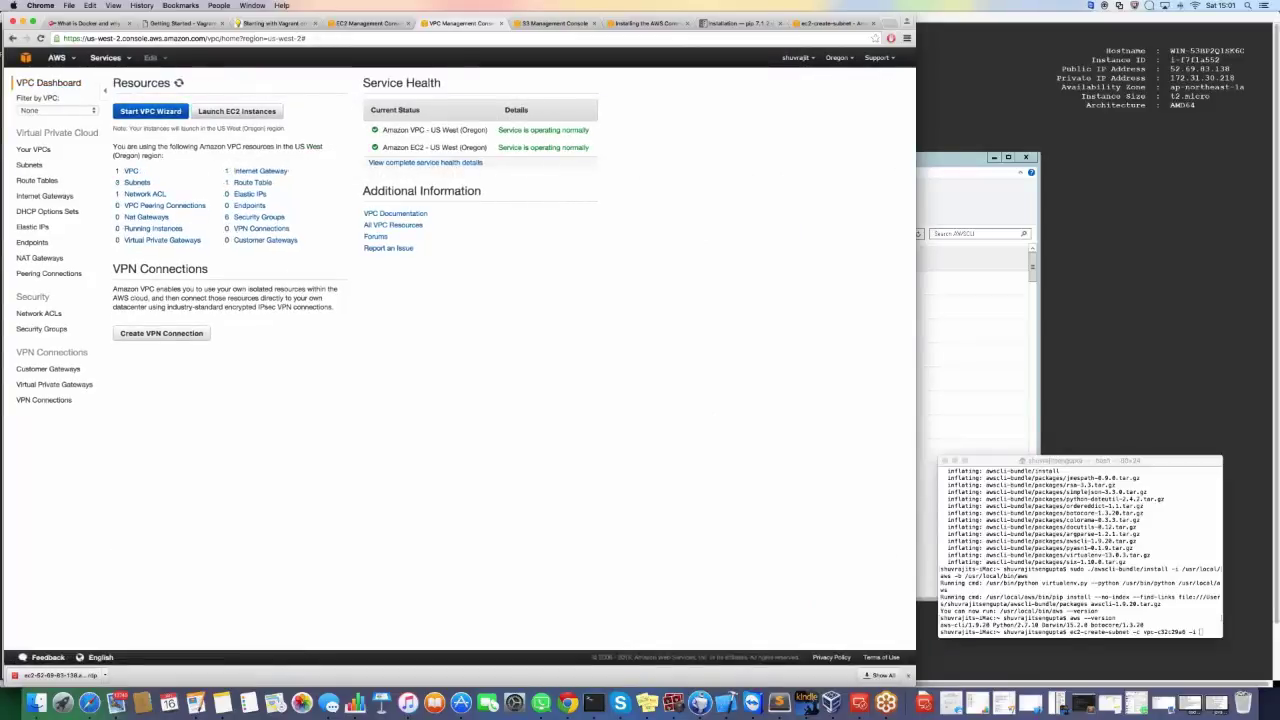
{"action": "left_click", "coordinate": [131, 172]}
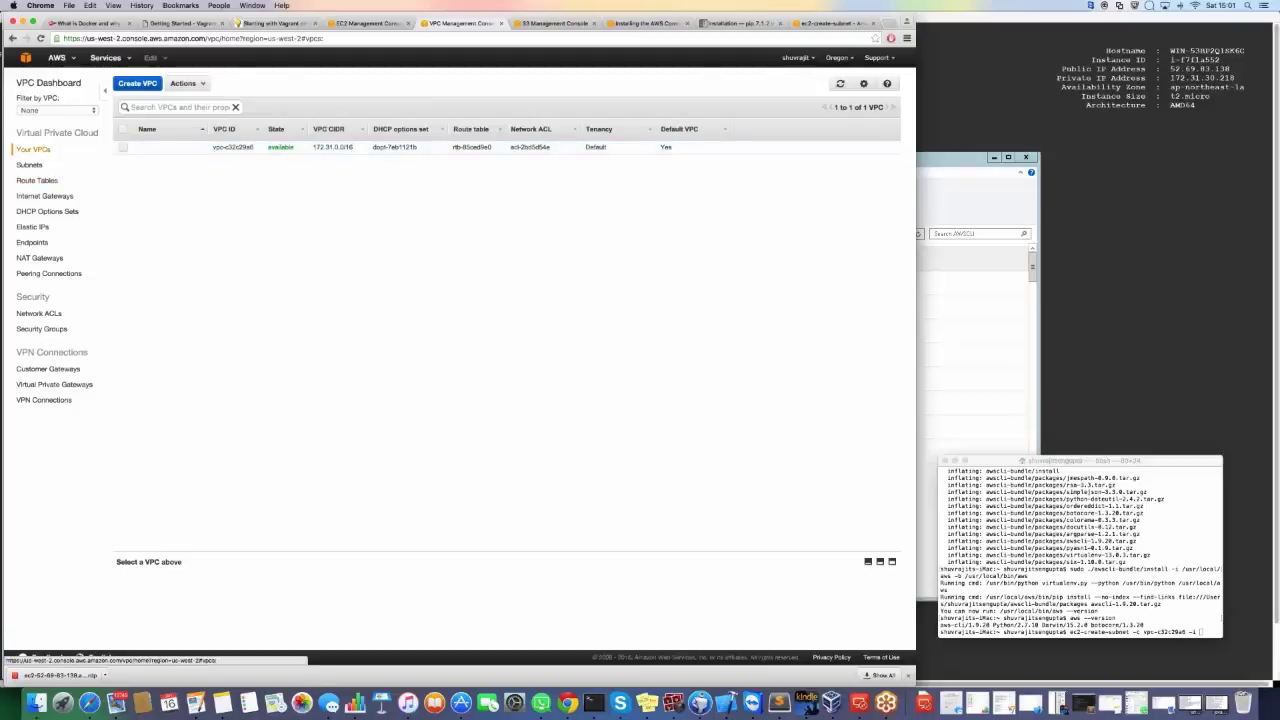
{"action": "left_click", "coordinate": [123, 147]}
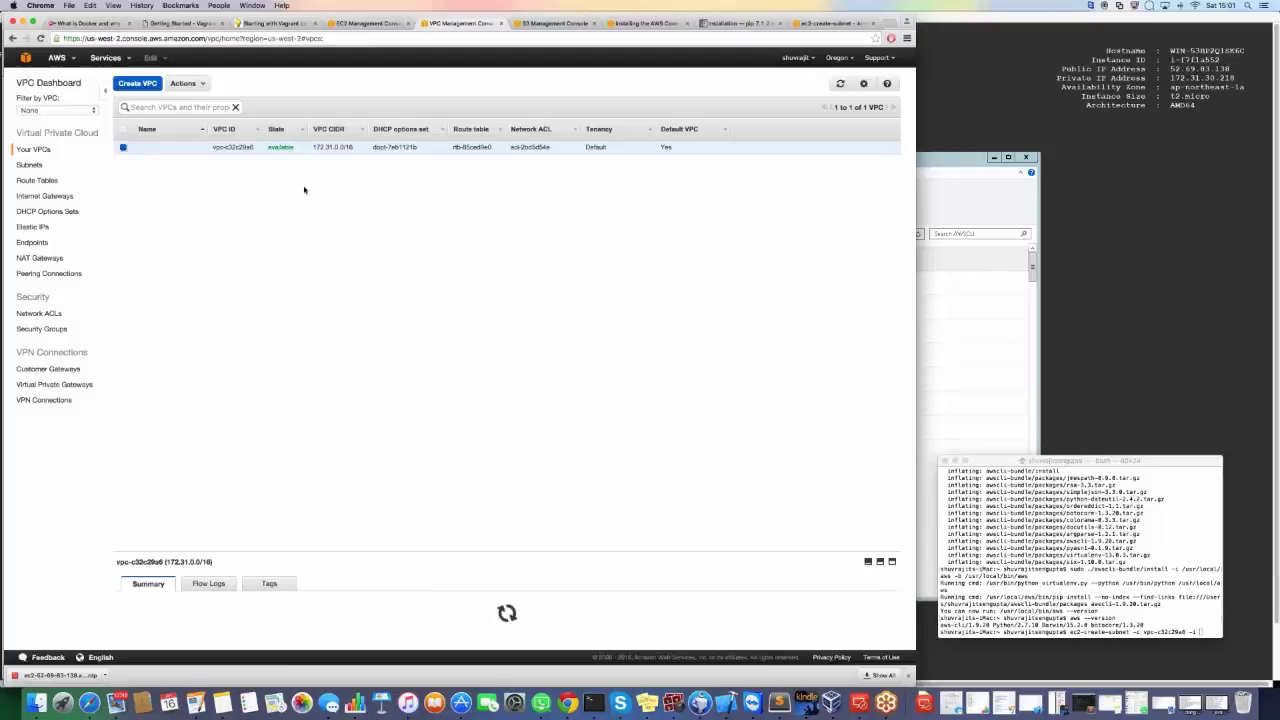
Examine the DHCP options sets available for the default VPC and leave without saving.
{"action": "left_click", "coordinate": [201, 84]}
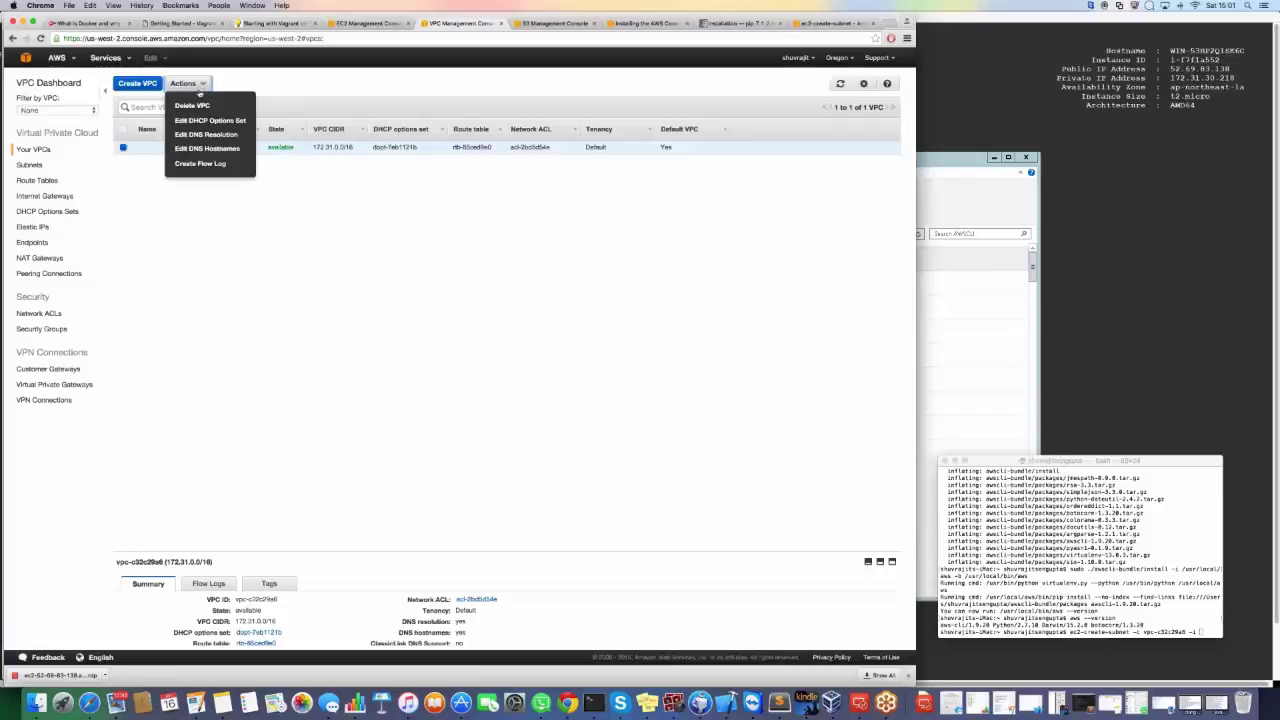
{"action": "left_click", "coordinate": [223, 124]}
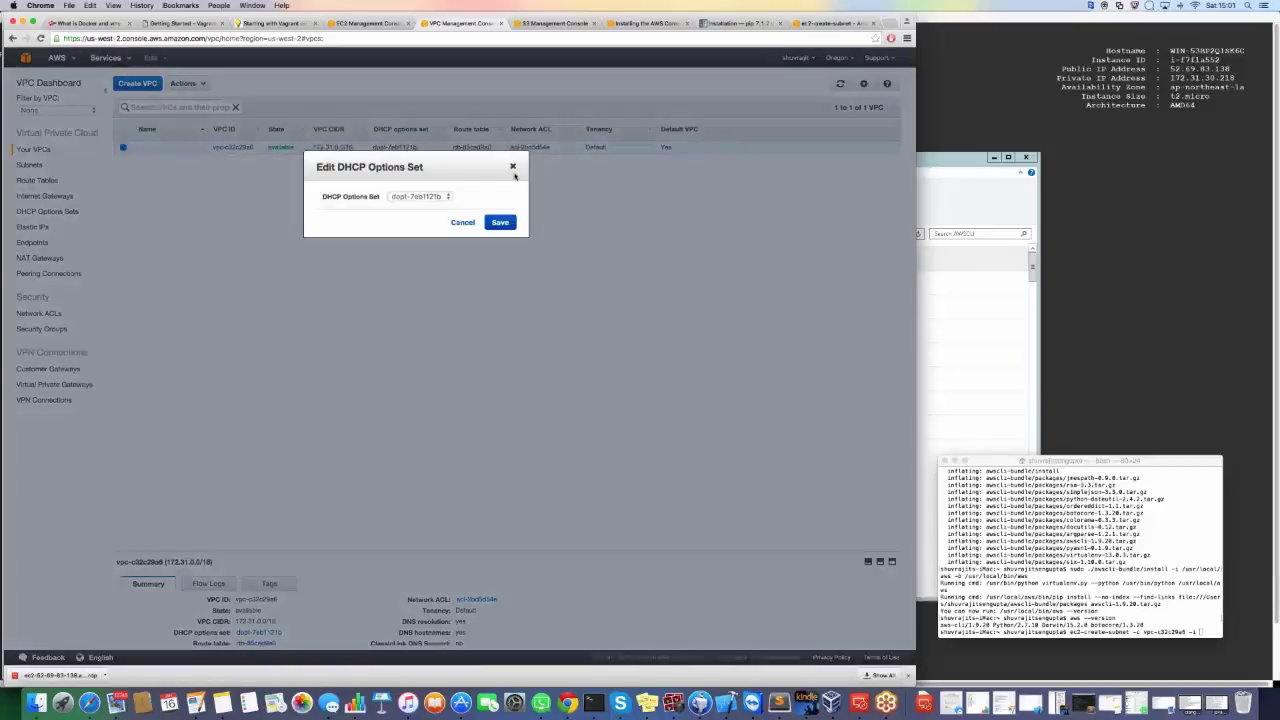
{"action": "left_click", "coordinate": [446, 197]}
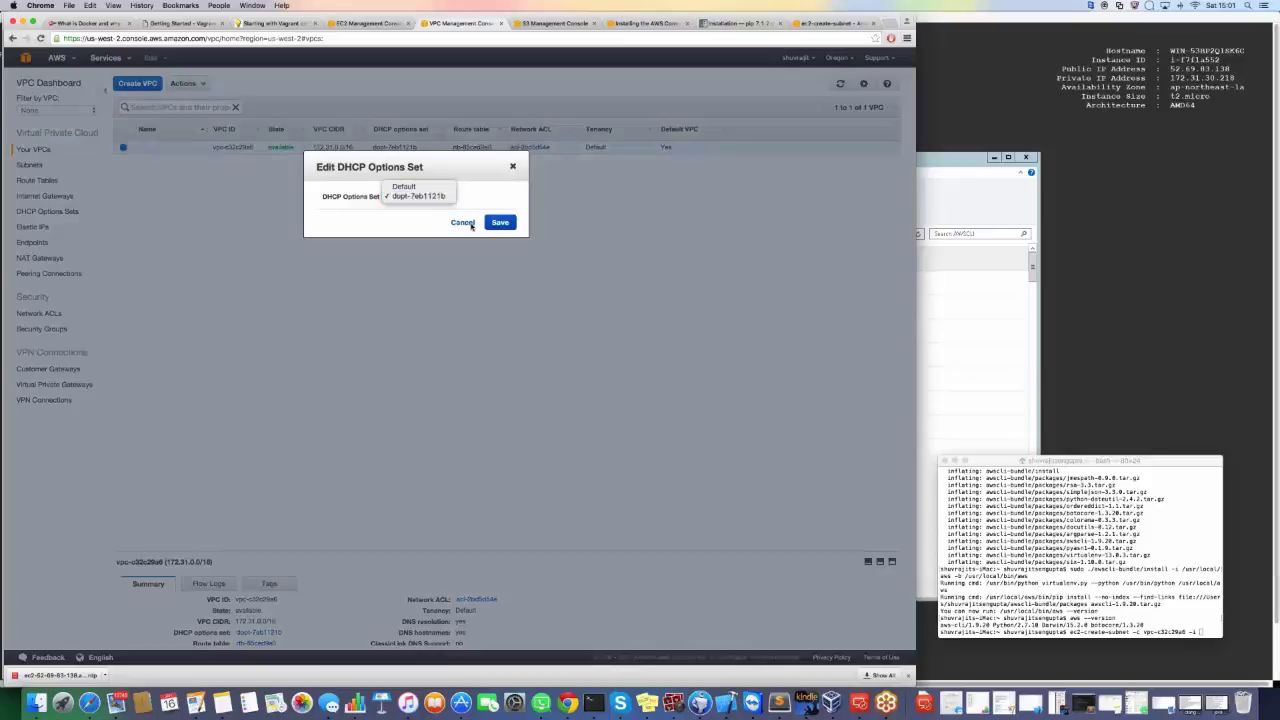
{"action": "left_click", "coordinate": [471, 226]}
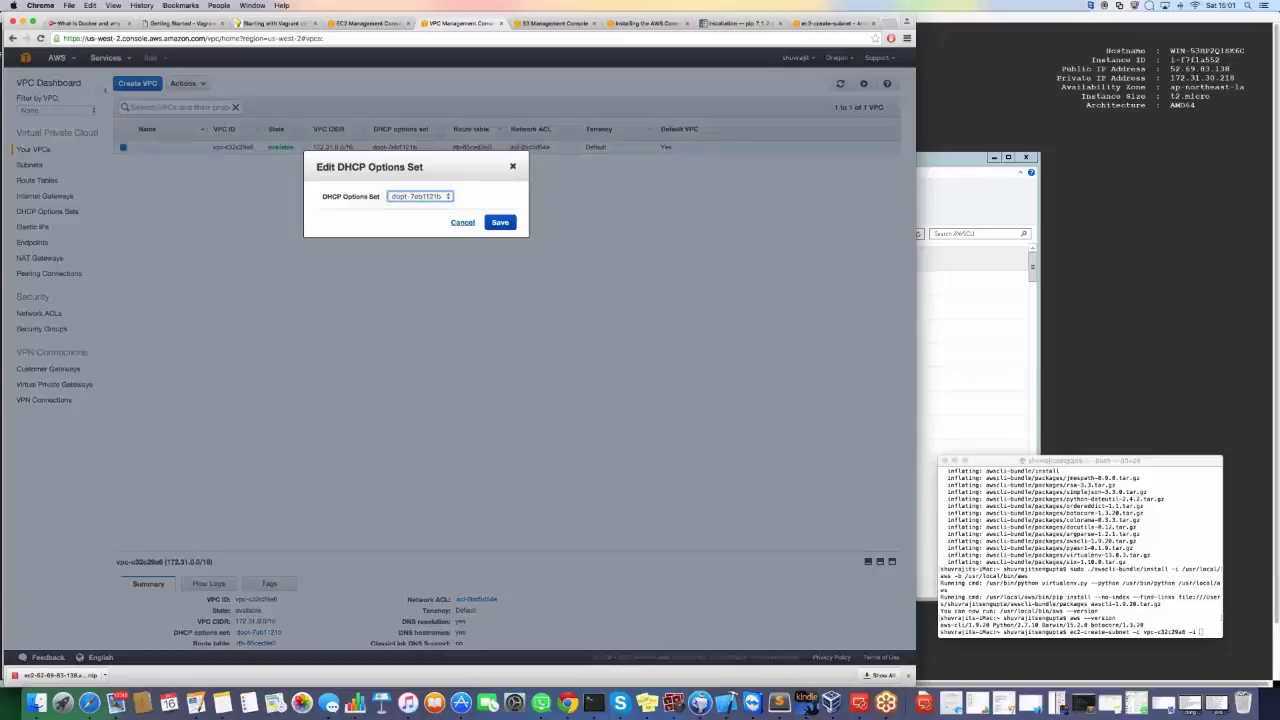
{"action": "left_click", "coordinate": [462, 222]}
Examine the default VPC's DNS resolution and DNS hostnames settings, closing each without saving.
{"action": "left_click", "coordinate": [186, 83]}
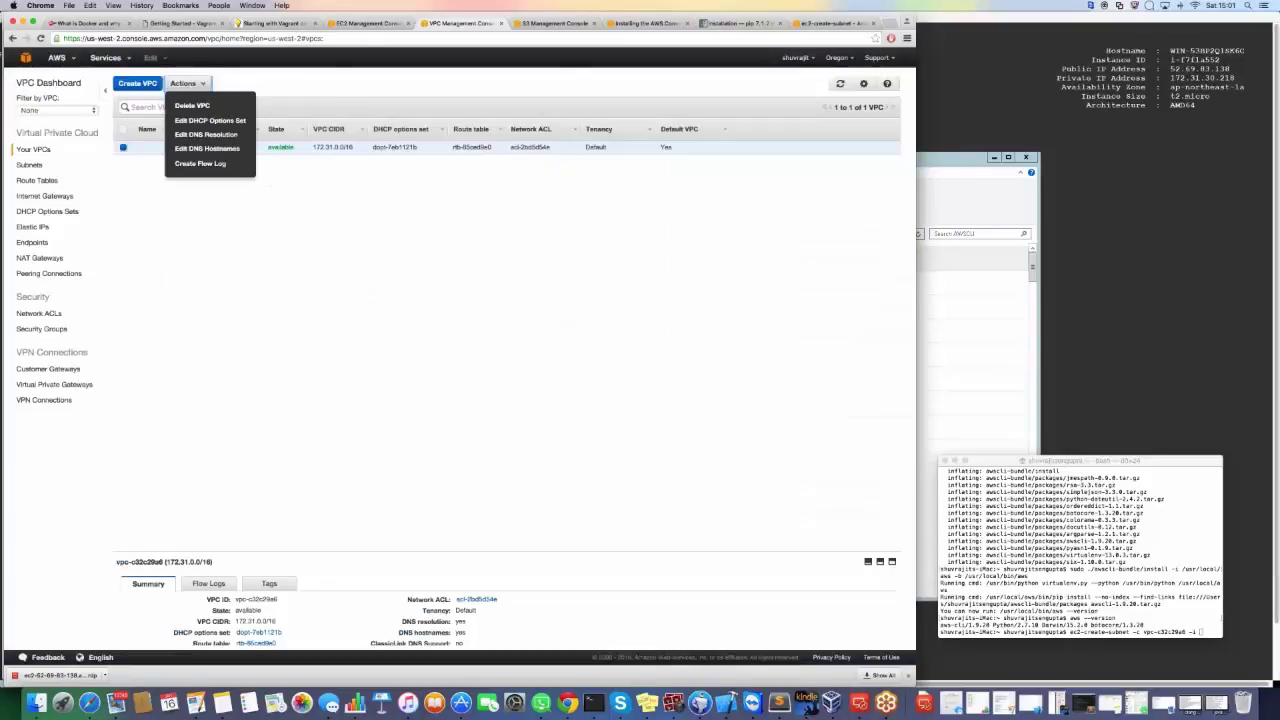
{"action": "left_click", "coordinate": [206, 134]}
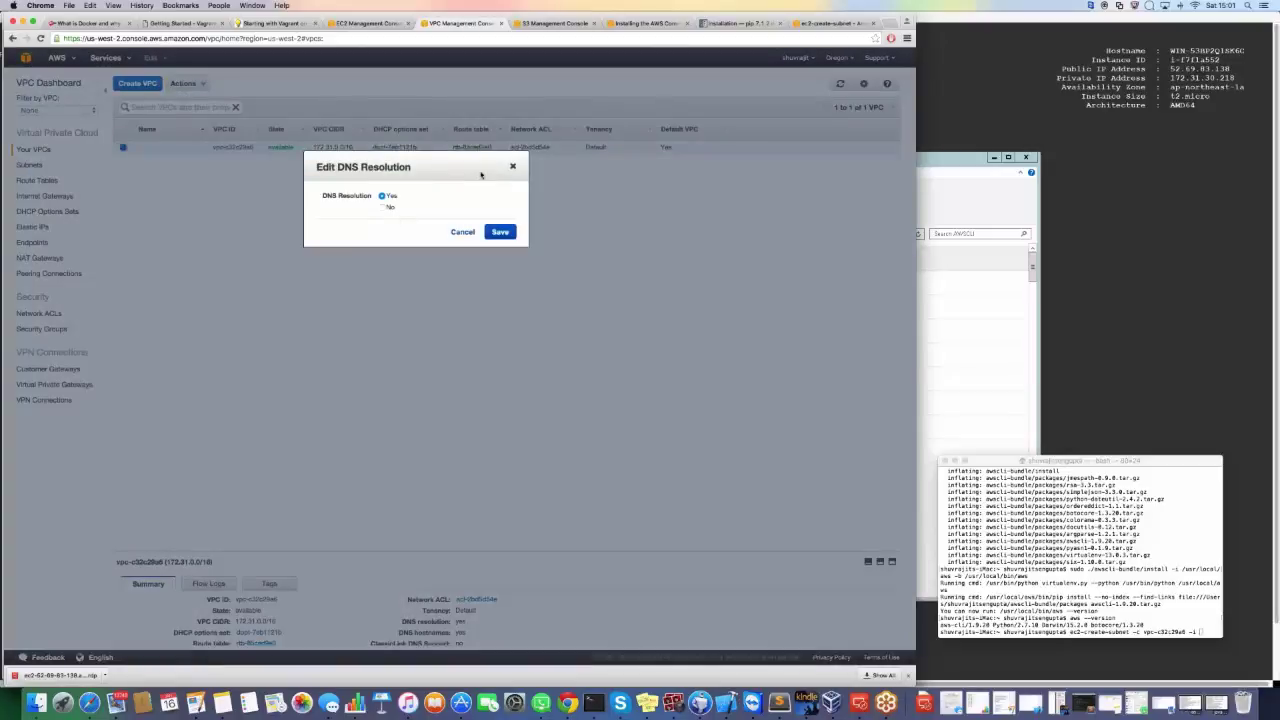
{"action": "left_click", "coordinate": [512, 168]}
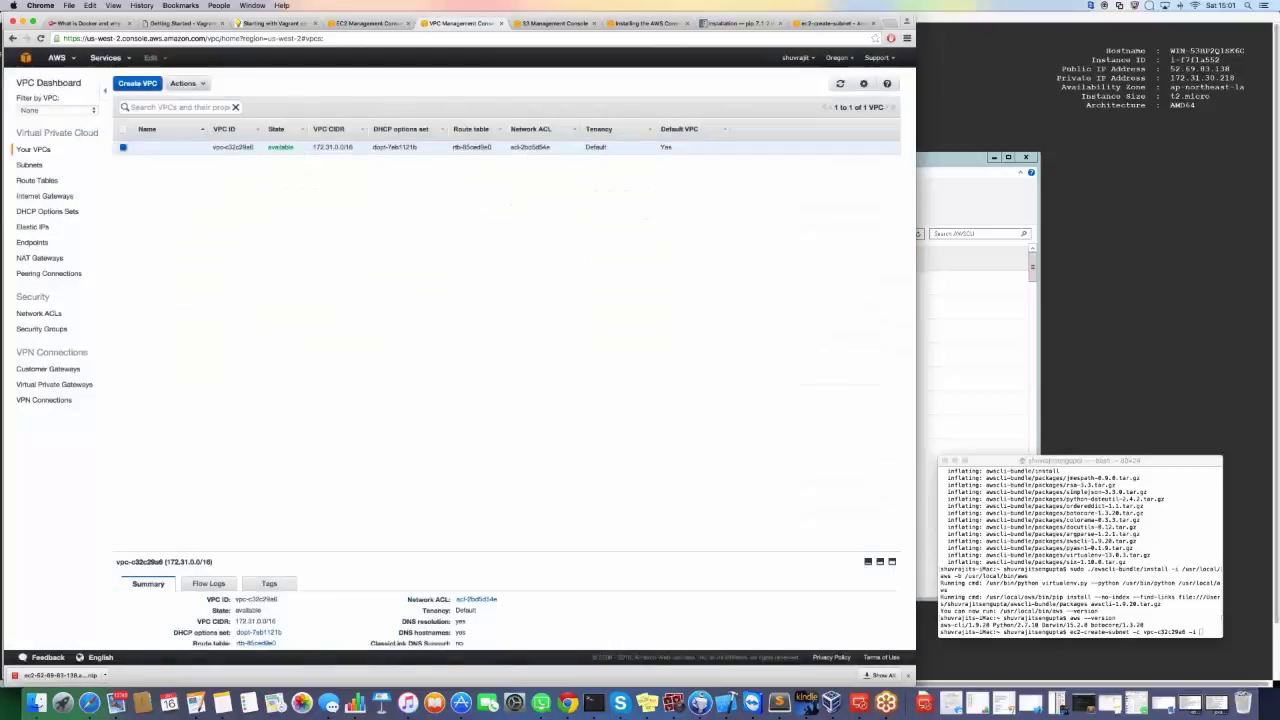
{"action": "left_click", "coordinate": [184, 83]}
{"action": "left_click", "coordinate": [207, 148]}
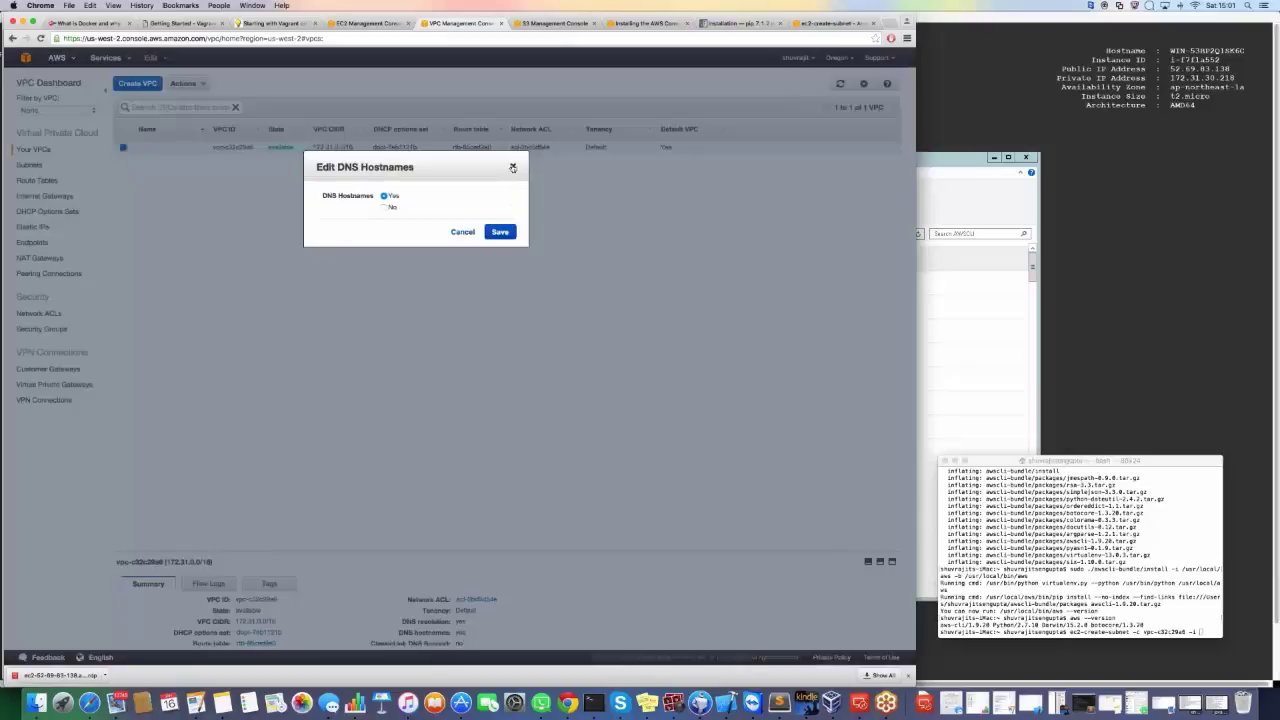
{"action": "left_click", "coordinate": [513, 170]}
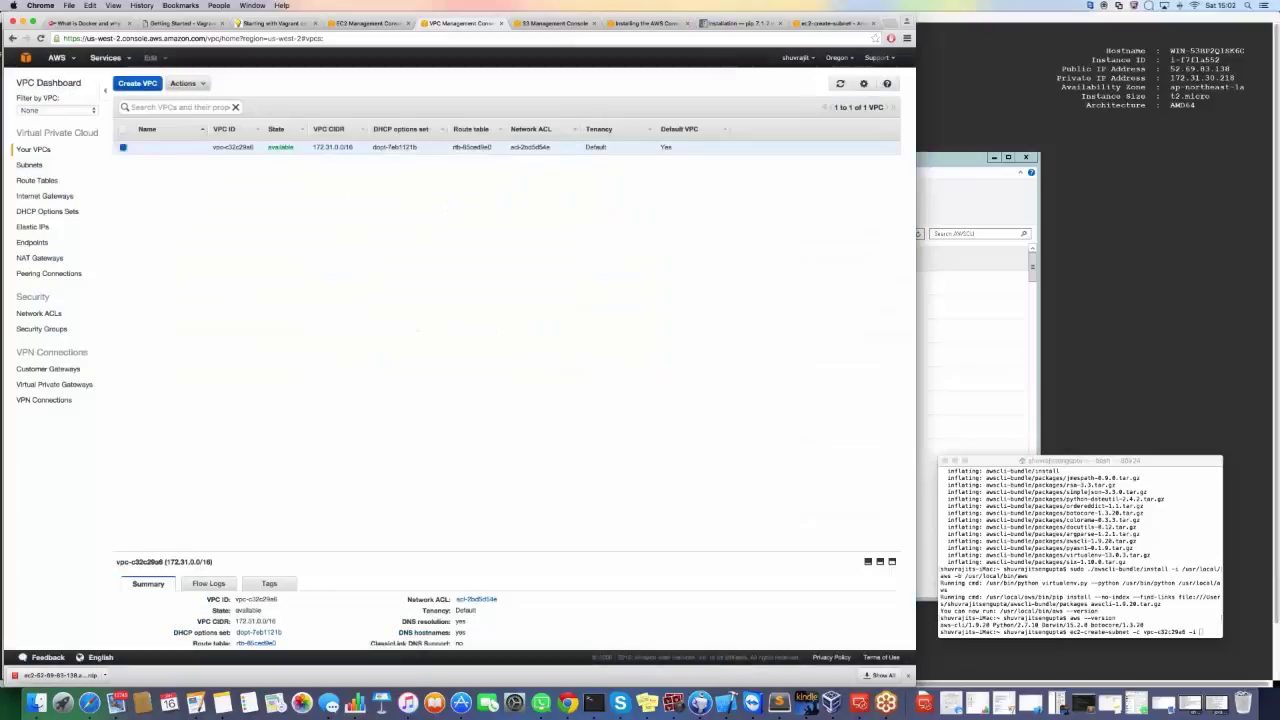
Start creating a VPC with a name tag made of Aws_, the owner's first name and VPC.
{"action": "left_click", "coordinate": [129, 86]}
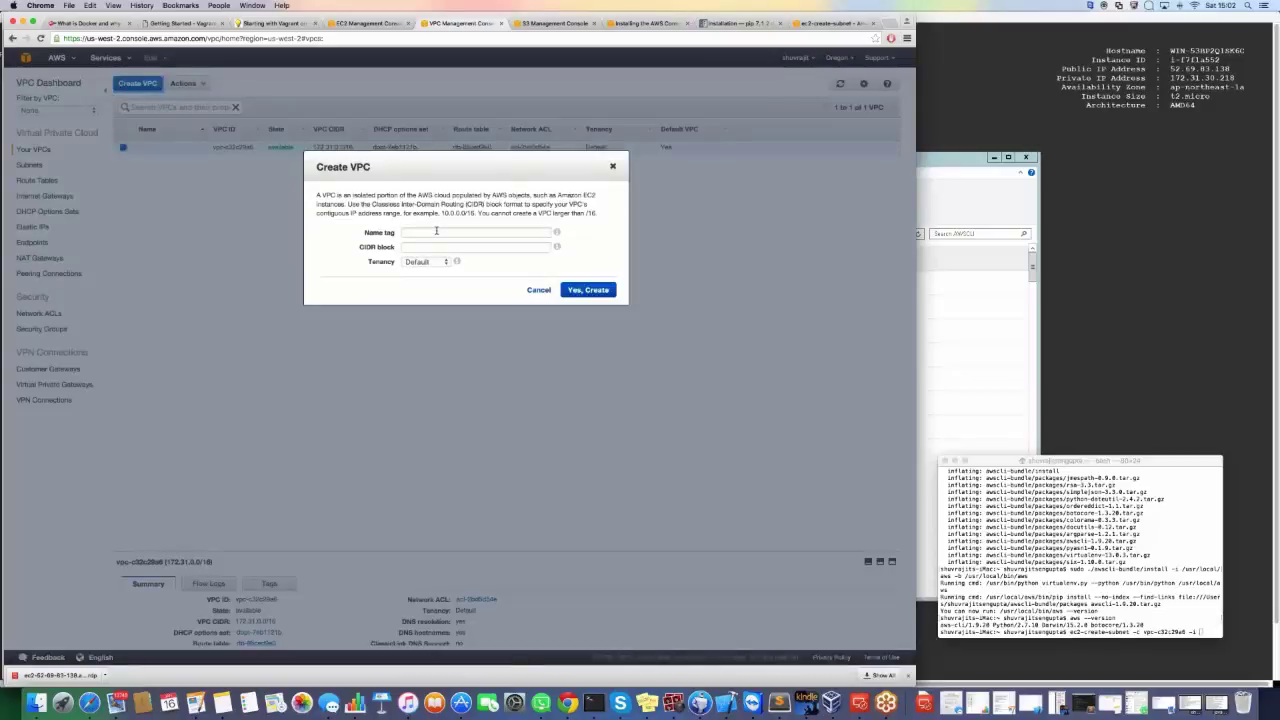
{"action": "left_click", "coordinate": [454, 232]}
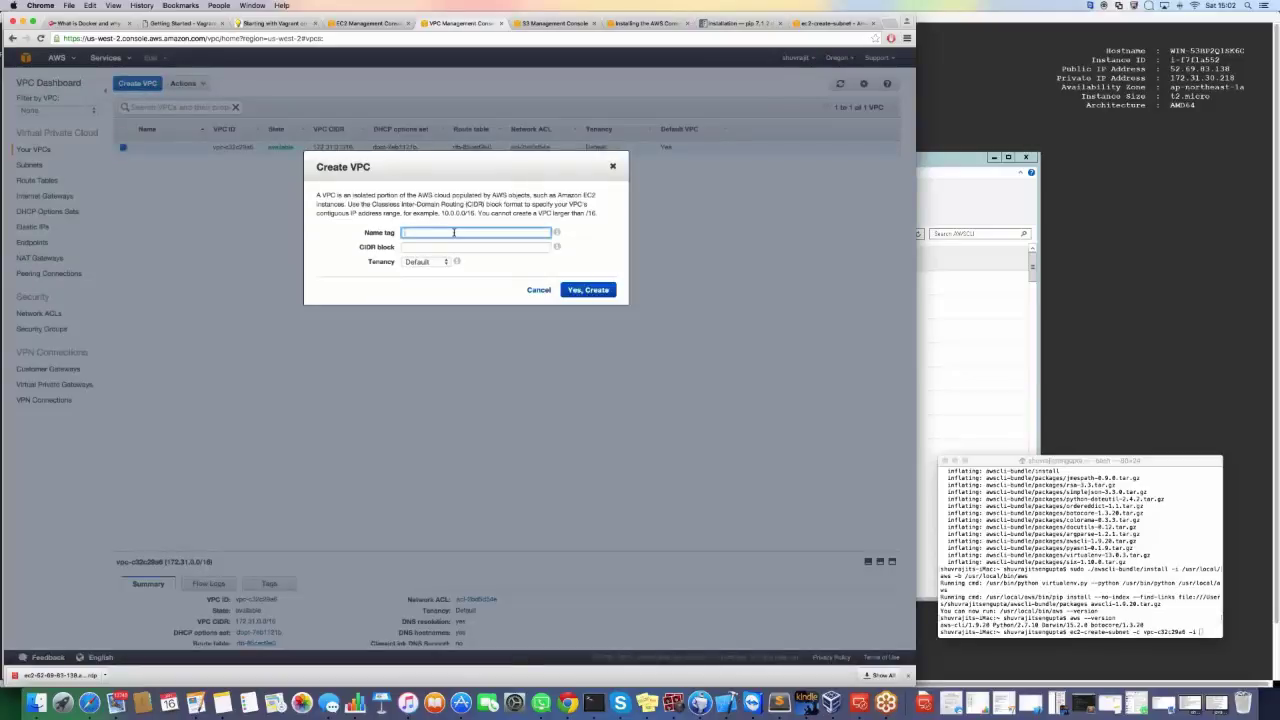
{"action": "type", "text": "Aws_ShuvrajitVPC"}
Set the new VPC's CIDR block to 192.0.0.0/16.
{"action": "left_click", "coordinate": [436, 246]}
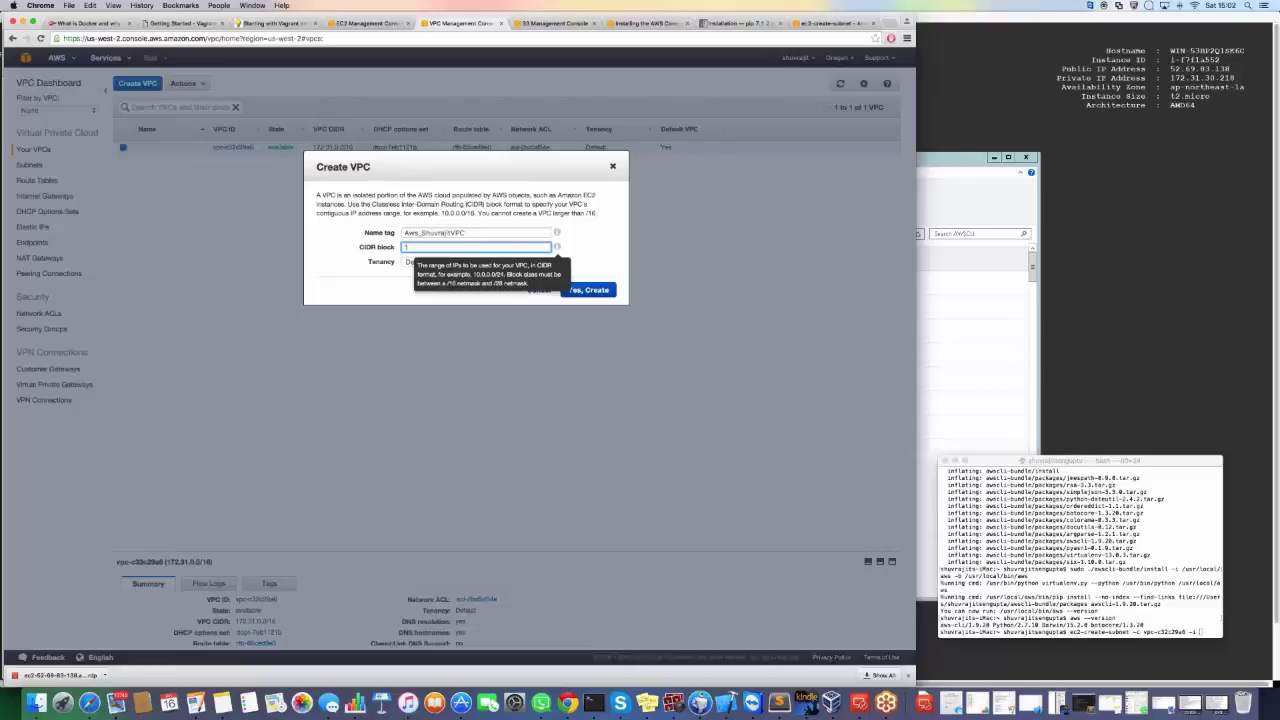
{"action": "type", "text": "72"}
{"action": "key", "text": "BackSpace"}
{"action": "key", "text": "BackSpace"}
{"action": "key", "text": "BackSpace"}
{"action": "type", "text": "92.0.0."}
{"action": "type", "text": "0.0.0"}
{"action": "type", "text": "/16"}
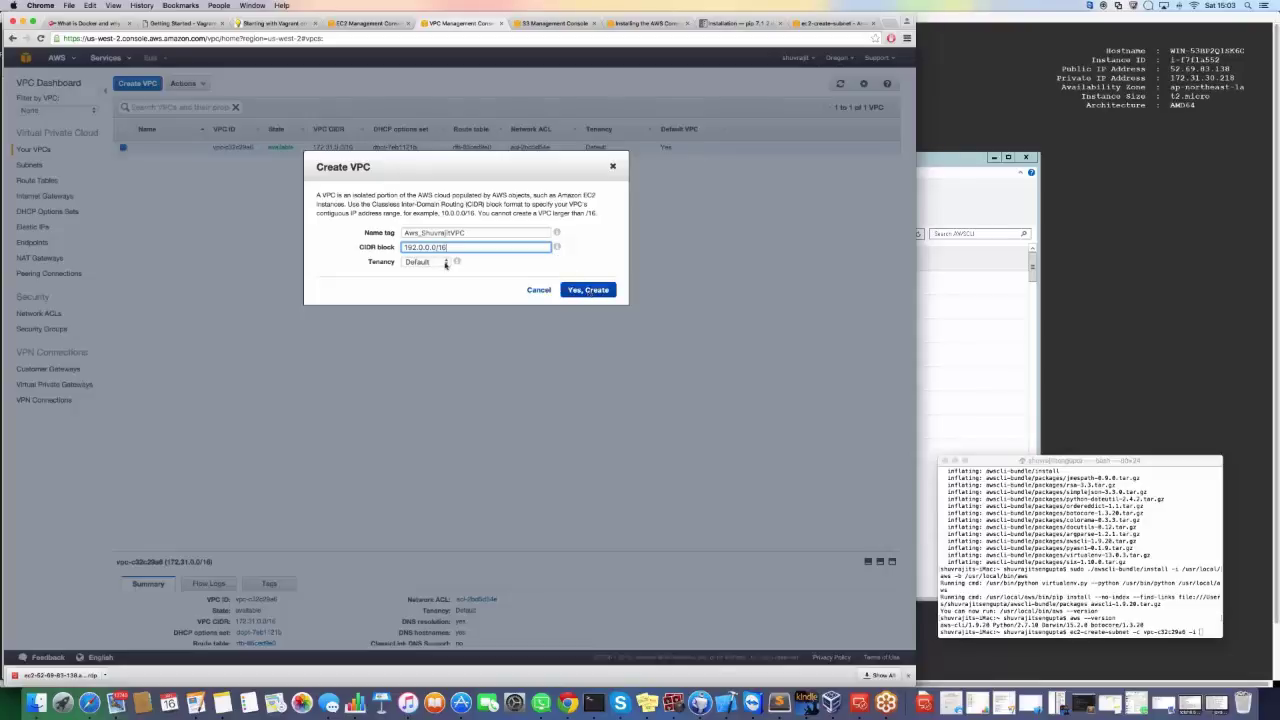
Review the tenancy options for the new VPC and keep Default.
{"action": "left_click", "coordinate": [446, 262]}
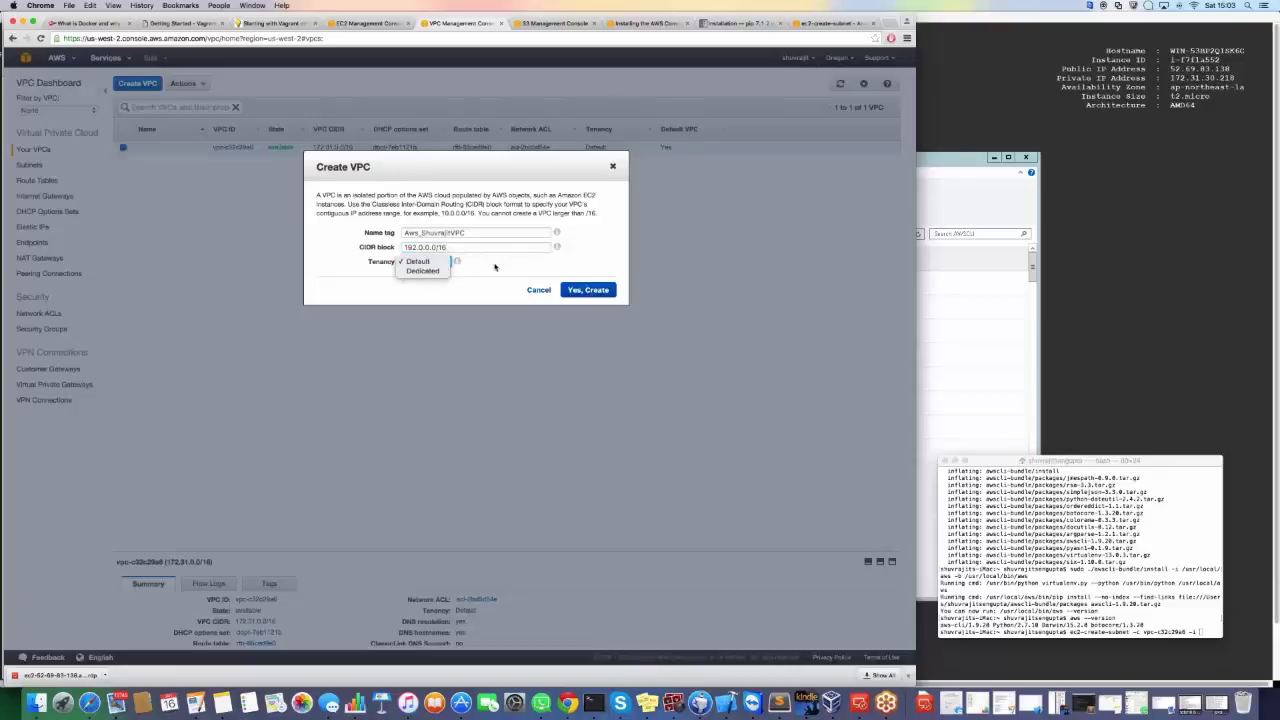
{"action": "left_click", "coordinate": [494, 267]}
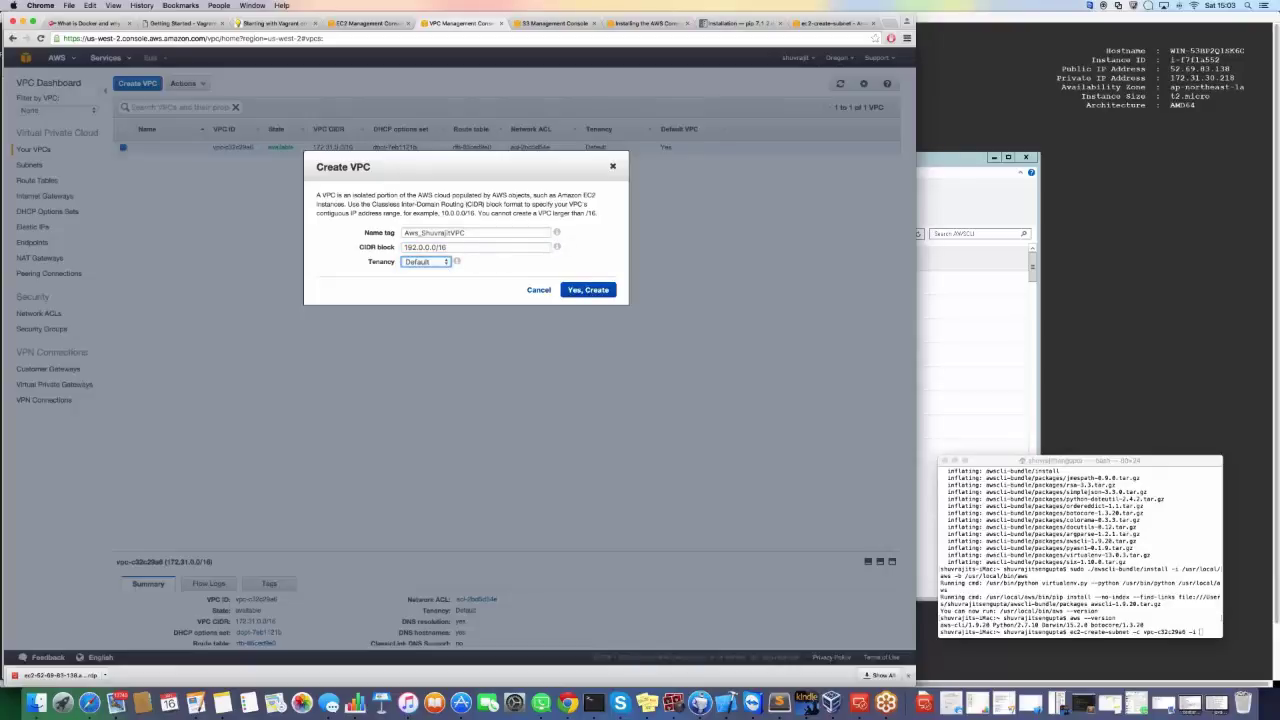
{"action": "left_click", "coordinate": [443, 262]}
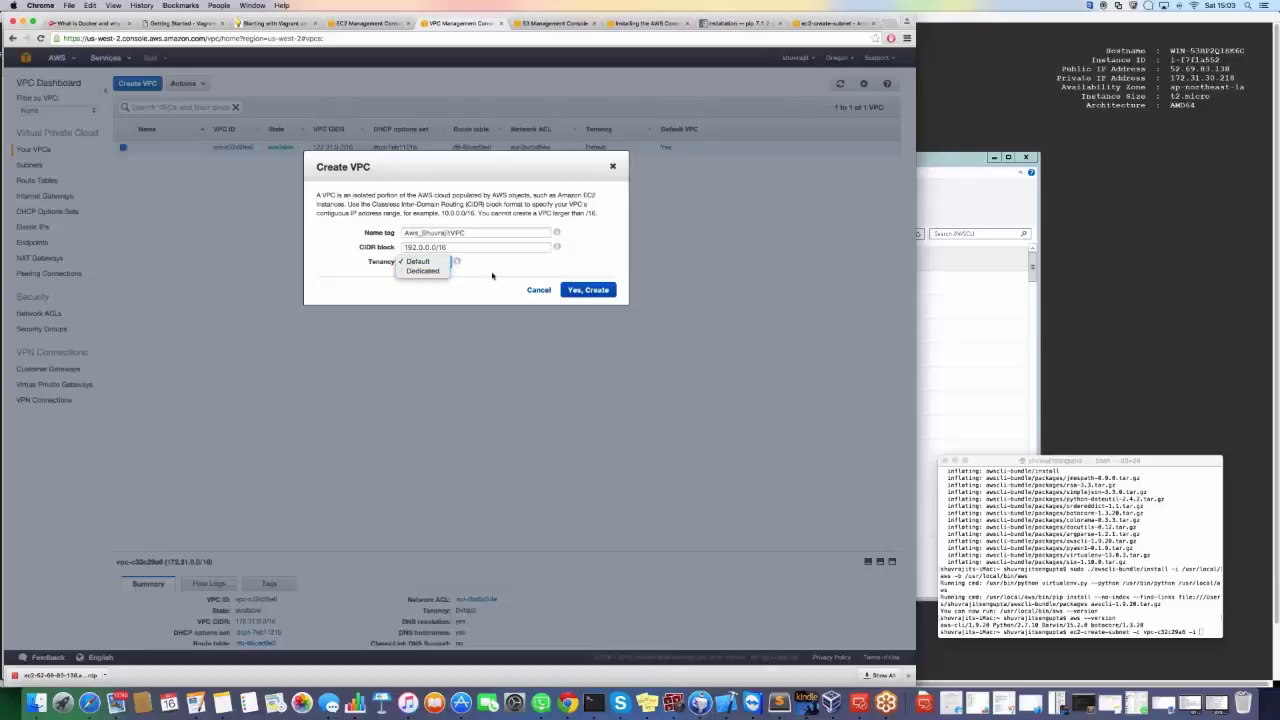
{"action": "left_click", "coordinate": [492, 275]}
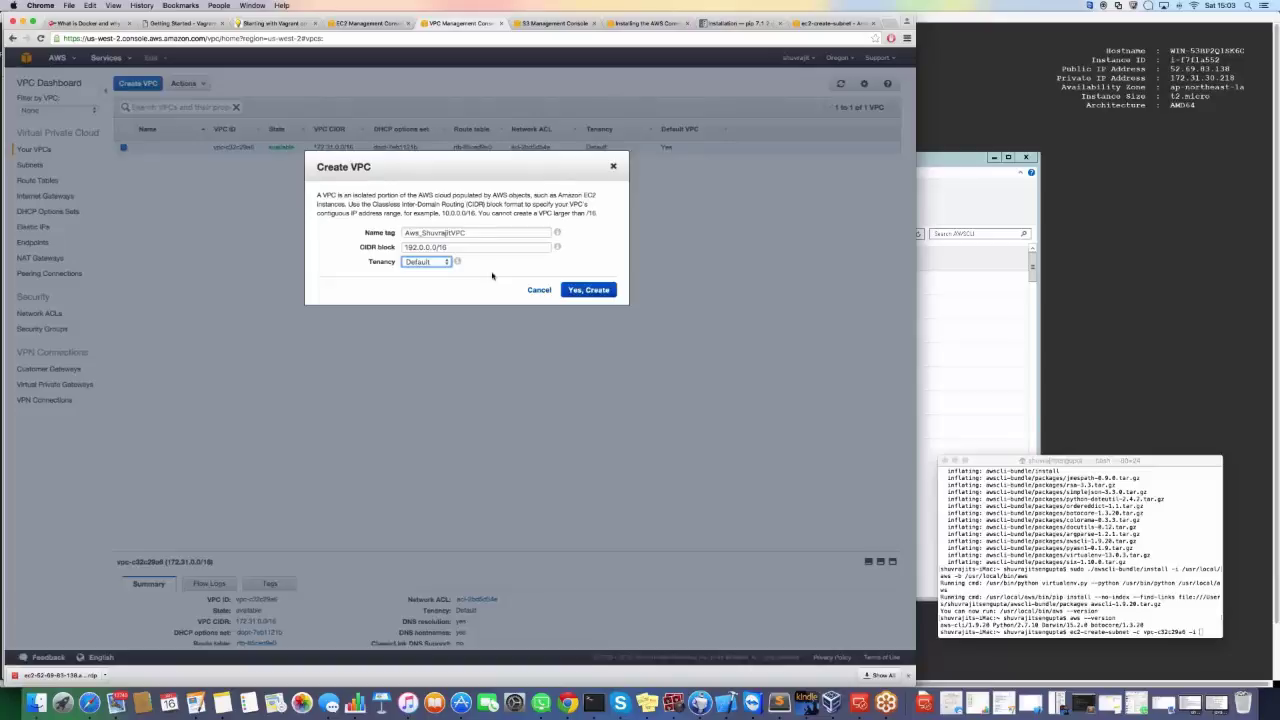
Keep the Default tenancy and create the VPC.
{"action": "left_click", "coordinate": [440, 264]}
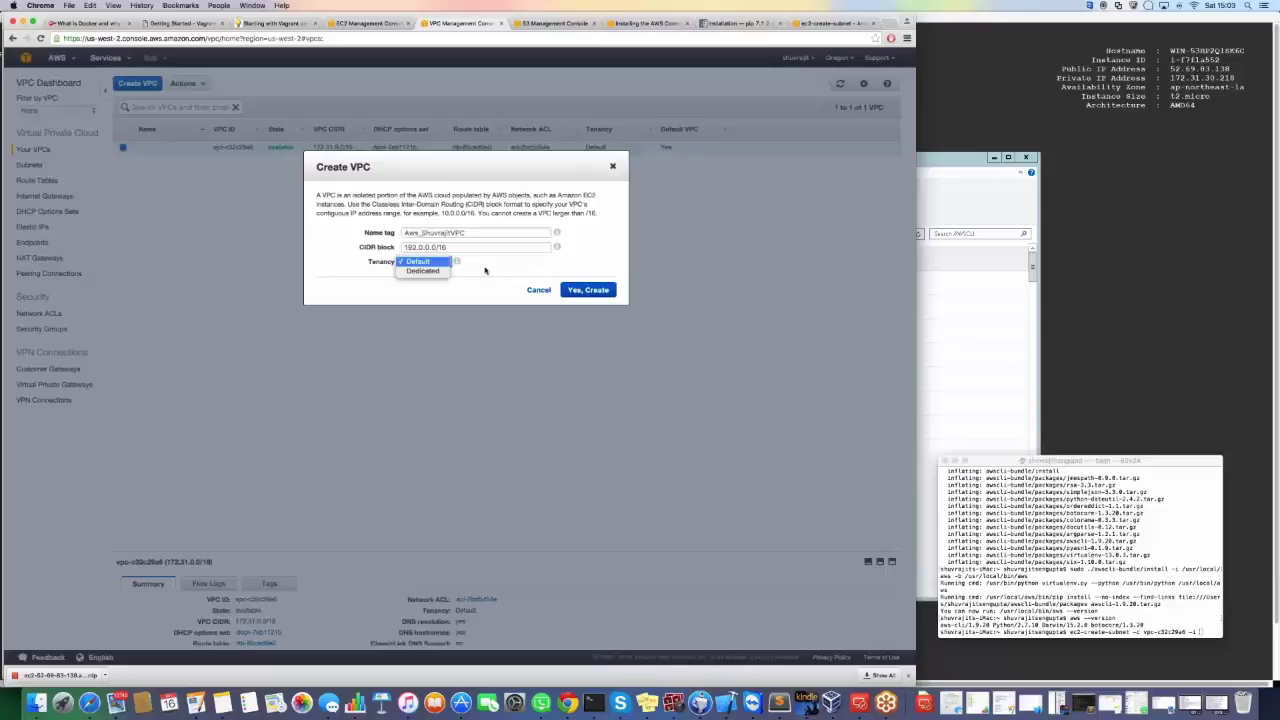
{"action": "left_click", "coordinate": [485, 270]}
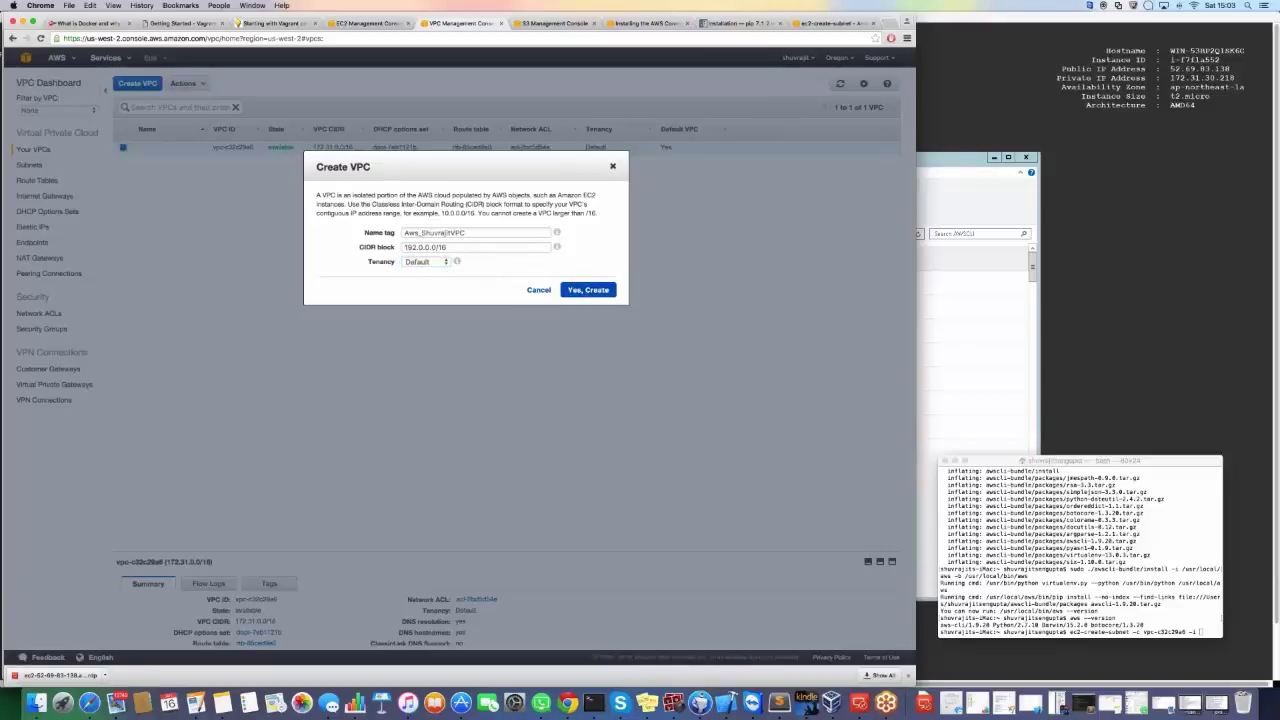
{"action": "left_click", "coordinate": [588, 289]}
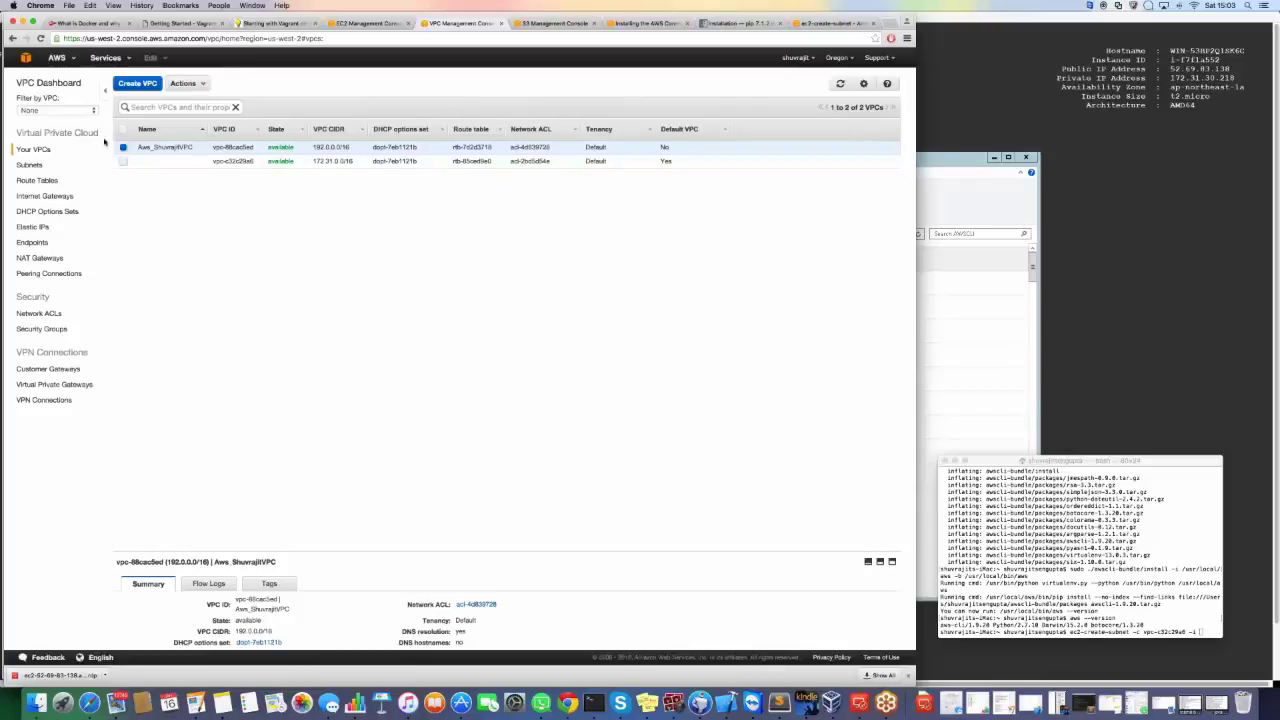
Open the list of subnets from the VPC dashboard's resources.
{"action": "left_click", "coordinate": [184, 83]}
{"action": "key", "text": "Escape"}
{"action": "left_click", "coordinate": [52, 84]}
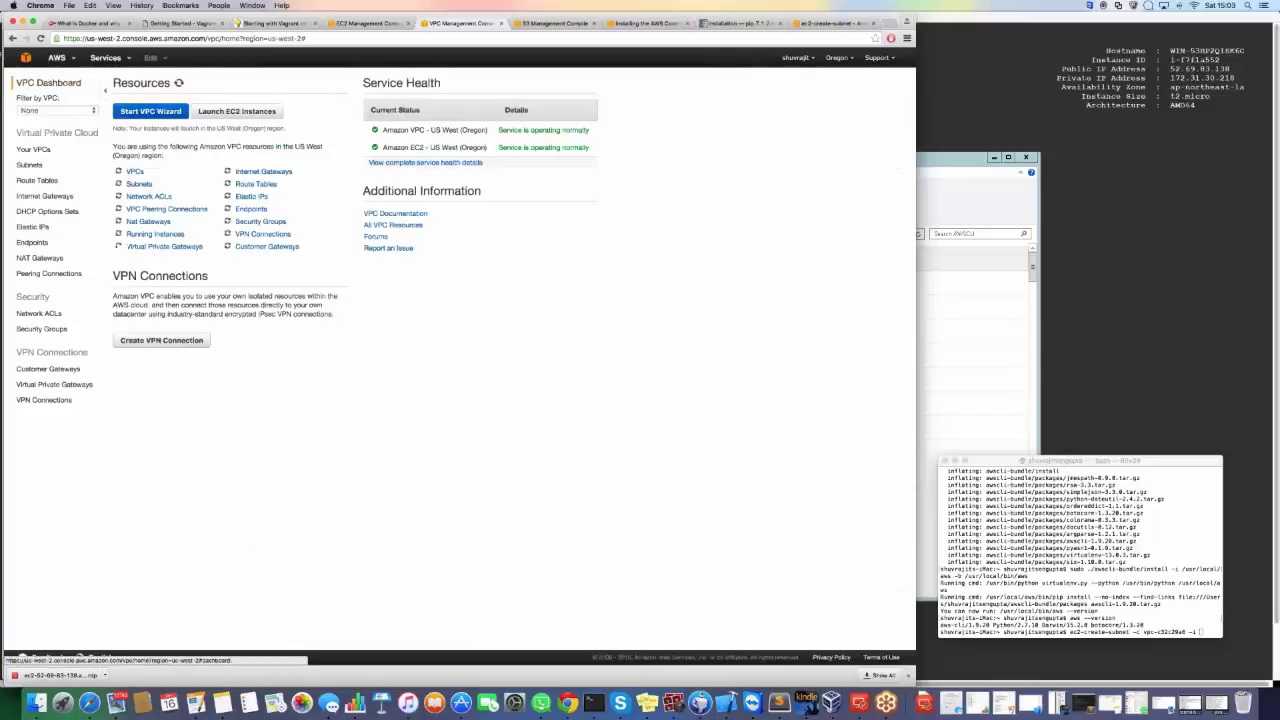
{"action": "left_click", "coordinate": [139, 184]}
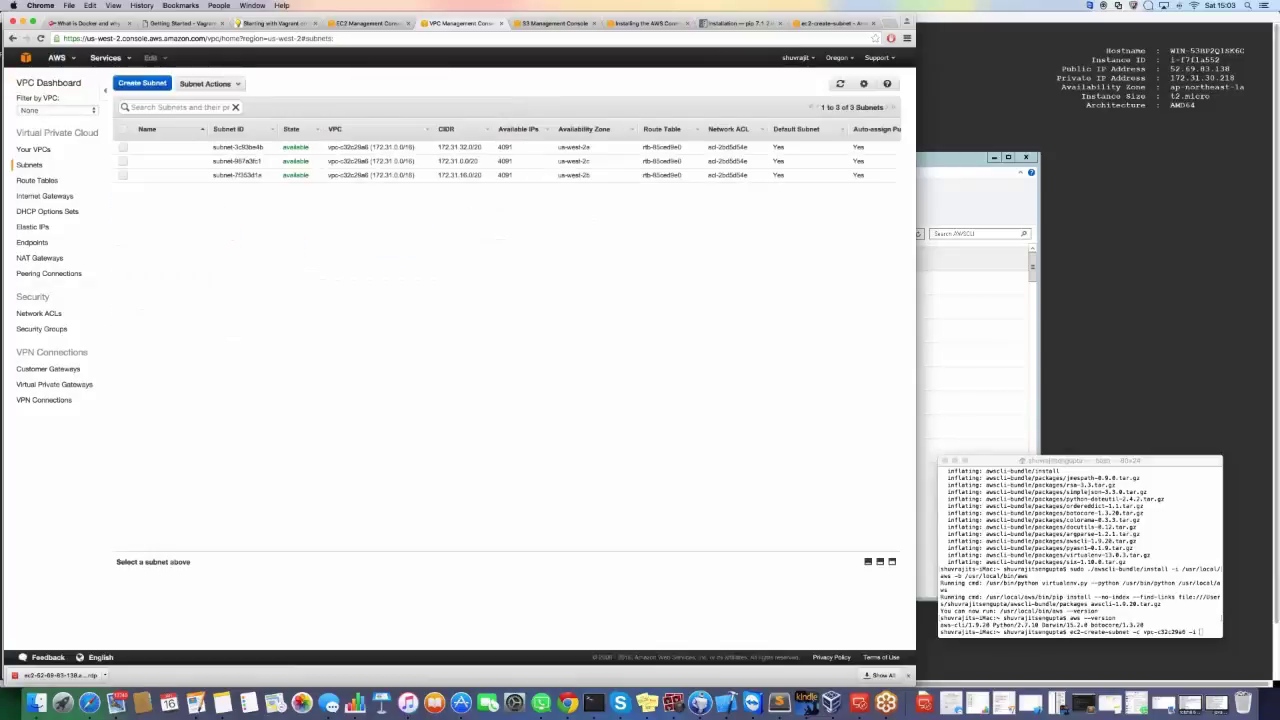
Start creating a subnet in the new 192.0.0.0/16 VPC with a name tag made of Aws_, the owner's first name and Subnet.
{"action": "left_click", "coordinate": [156, 86]}
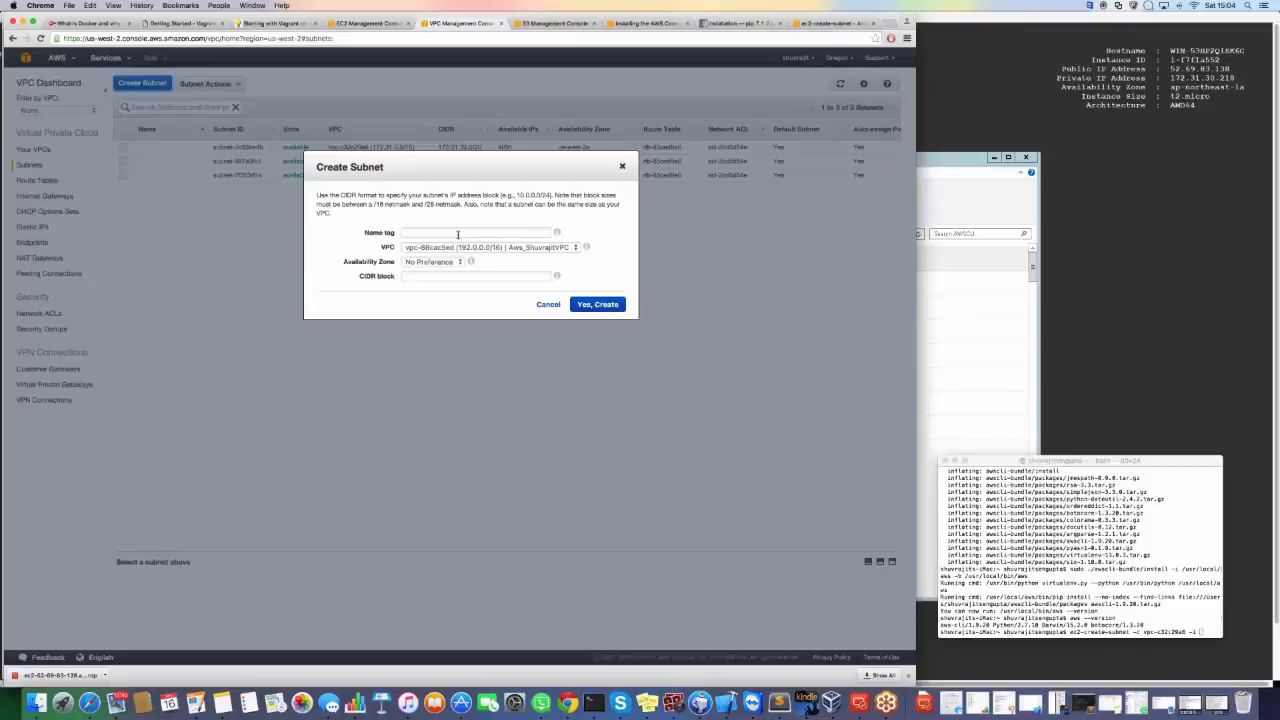
{"action": "left_click", "coordinate": [458, 234]}
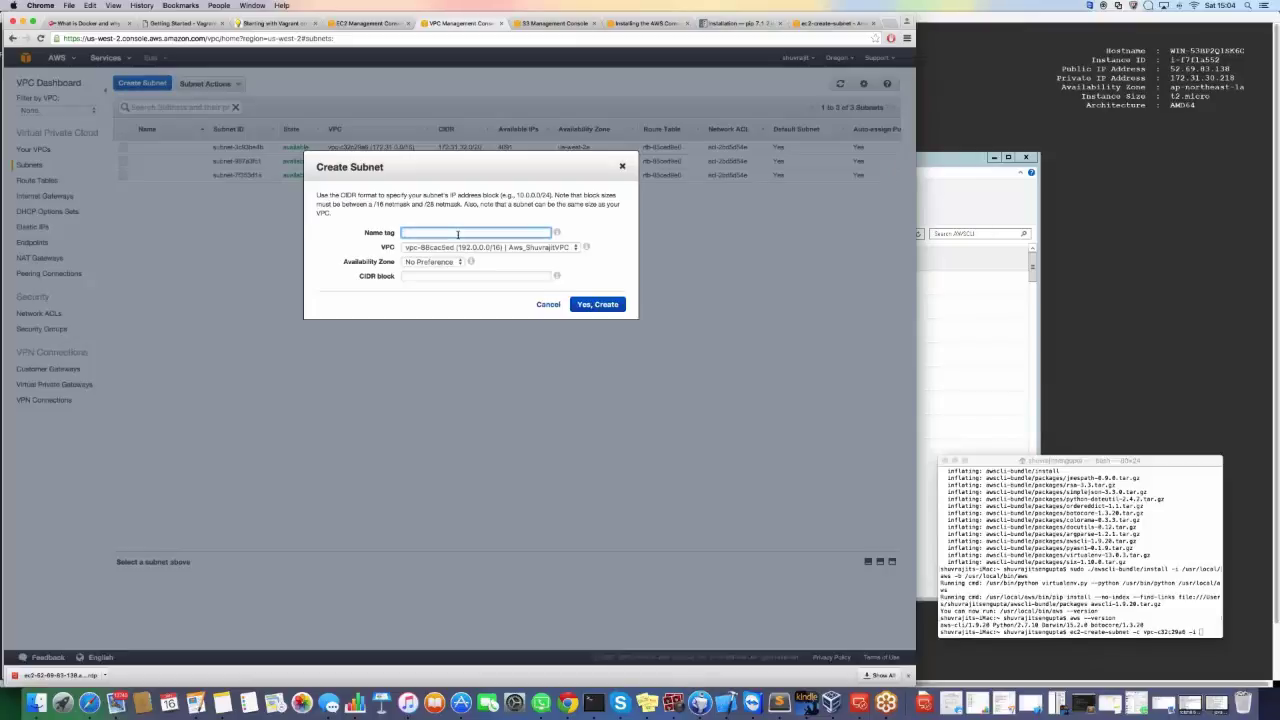
{"action": "type", "text": "Aws_Shuvrajit"}
{"action": "type", "text": "Subnet"}
{"action": "left_click", "coordinate": [487, 248]}
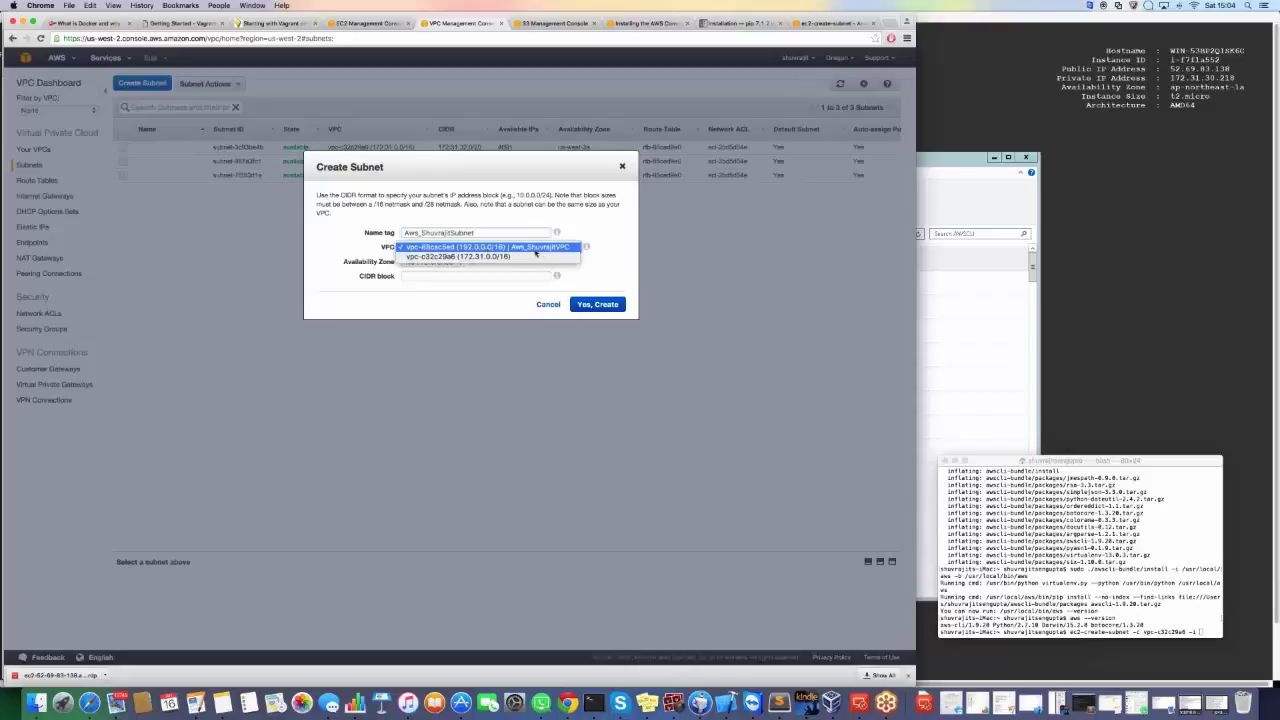
{"action": "left_click", "coordinate": [535, 252]}
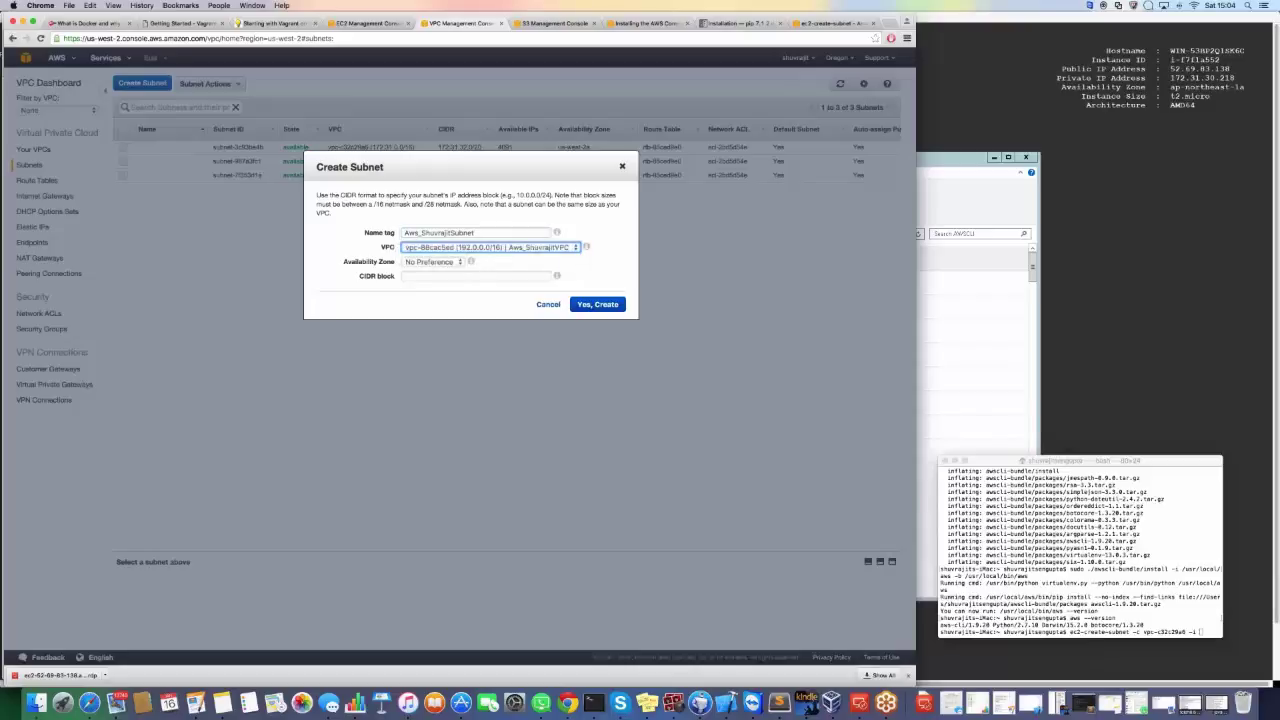
Set the subnet's CIDR block to 192.0.0.0/16 and create the subnet.
{"action": "left_click", "coordinate": [476, 276]}
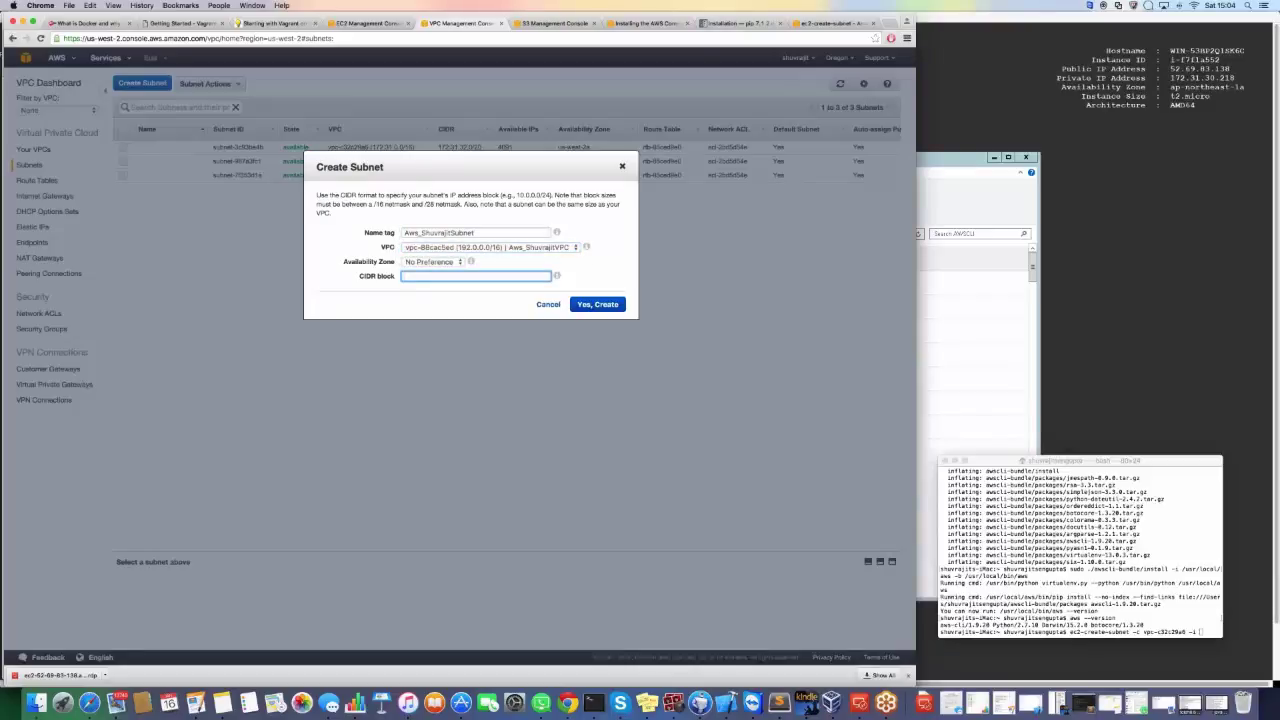
{"action": "type", "text": "192.0.0.1/16"}
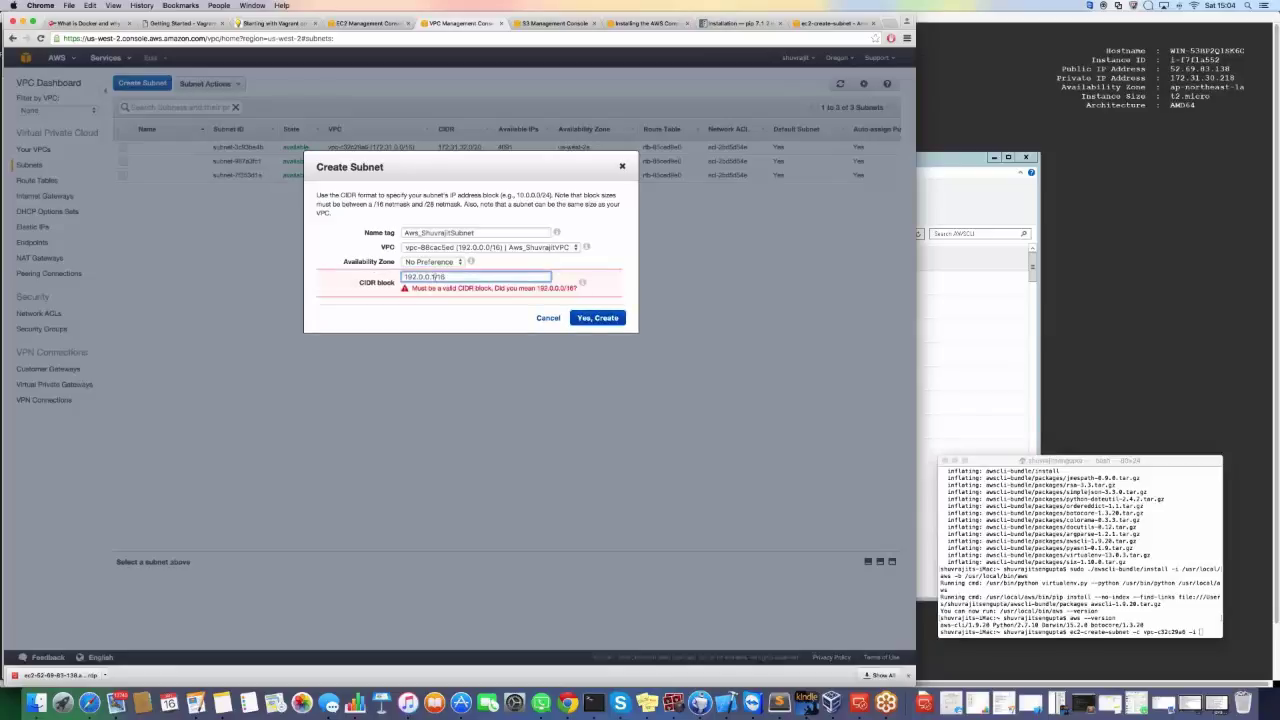
{"action": "key", "text": "BackSpace"}
{"action": "type", "text": "0"}
{"action": "left_click", "coordinate": [598, 304]}
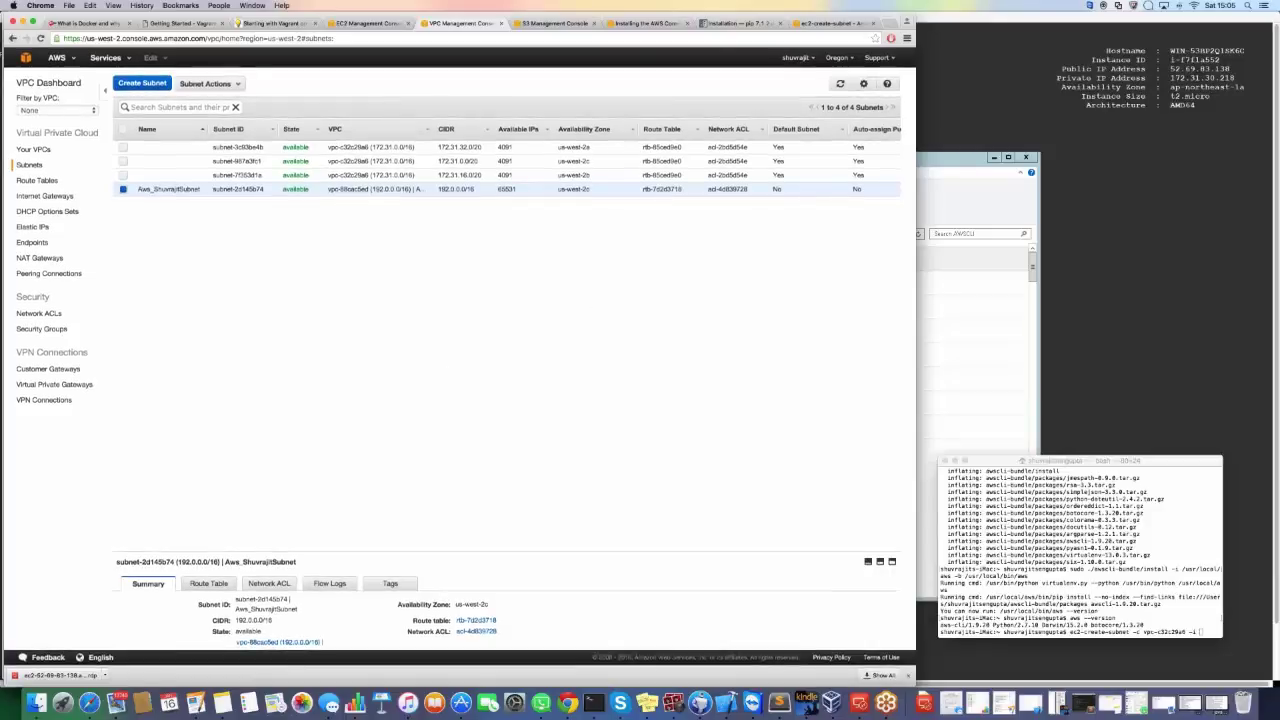
Enlarge the new subnet's details and examine its summary, route table, network ACL and flow logs.
{"action": "scroll", "coordinate": [268, 616], "scroll_direction": "down", "scroll_amount": 2}
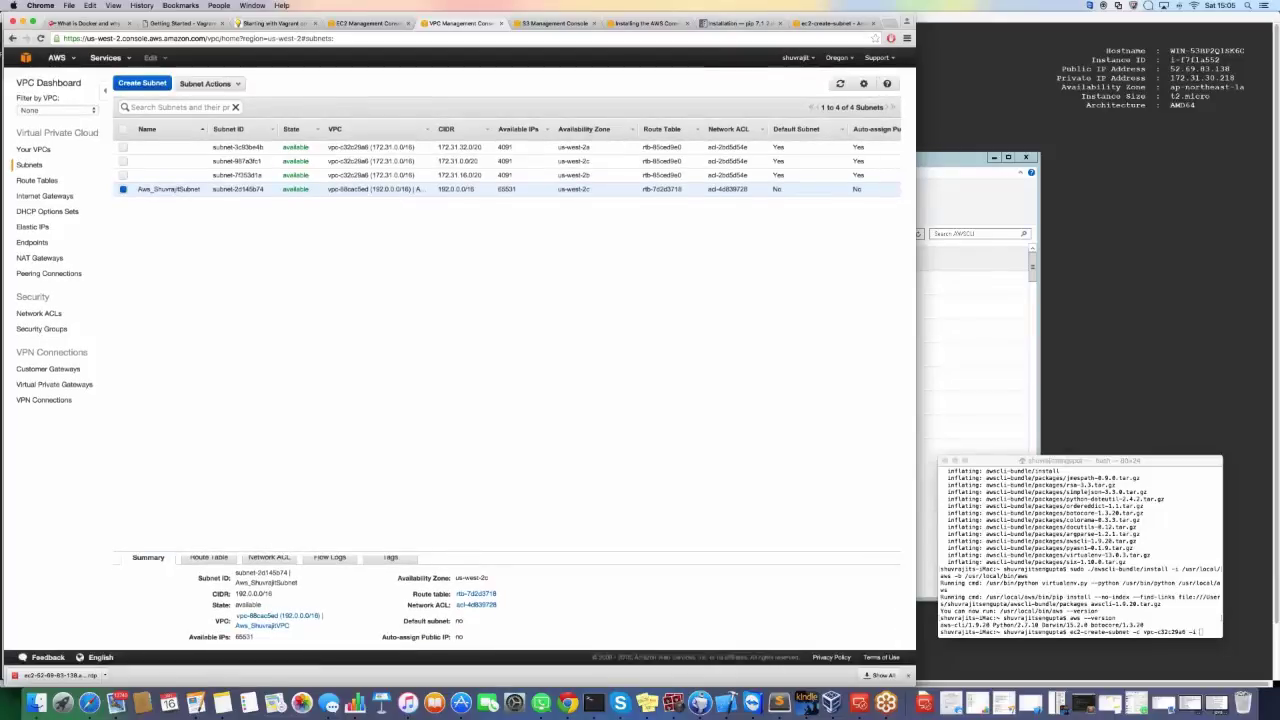
{"action": "left_click_drag", "start_coordinate": [508, 551], "coordinate": [508, 385]}
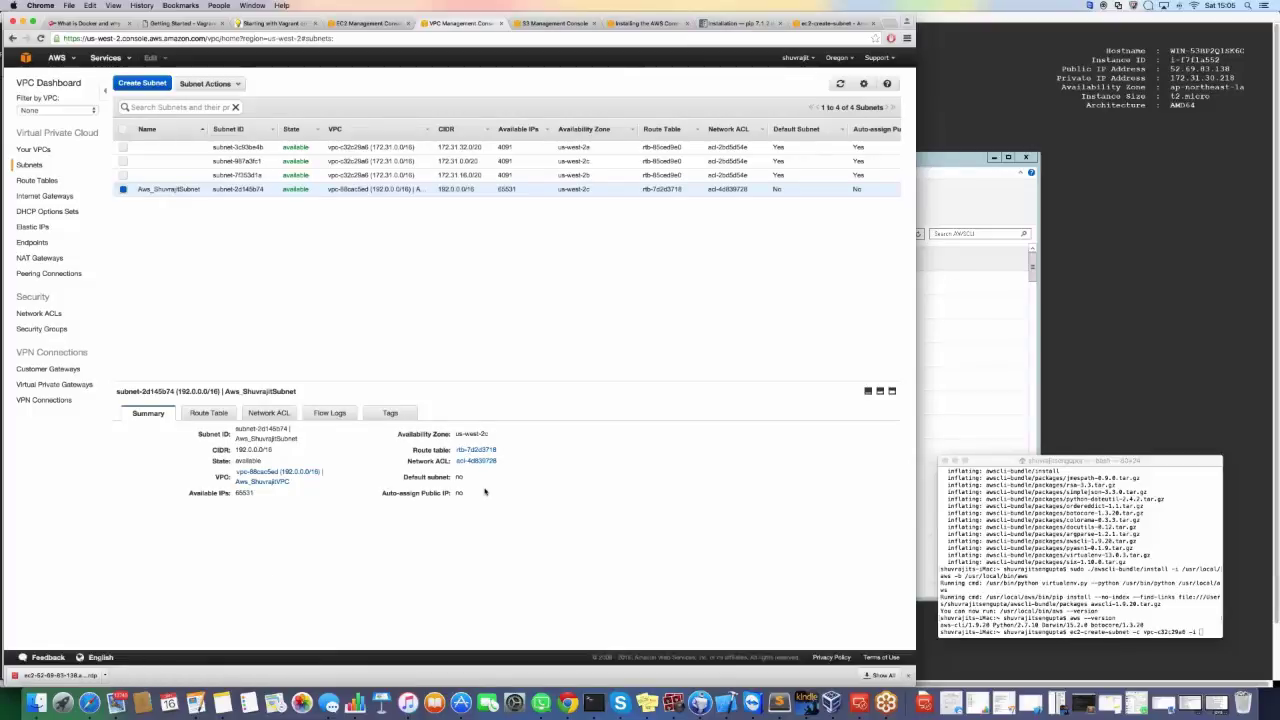
{"action": "left_click", "coordinate": [208, 413]}
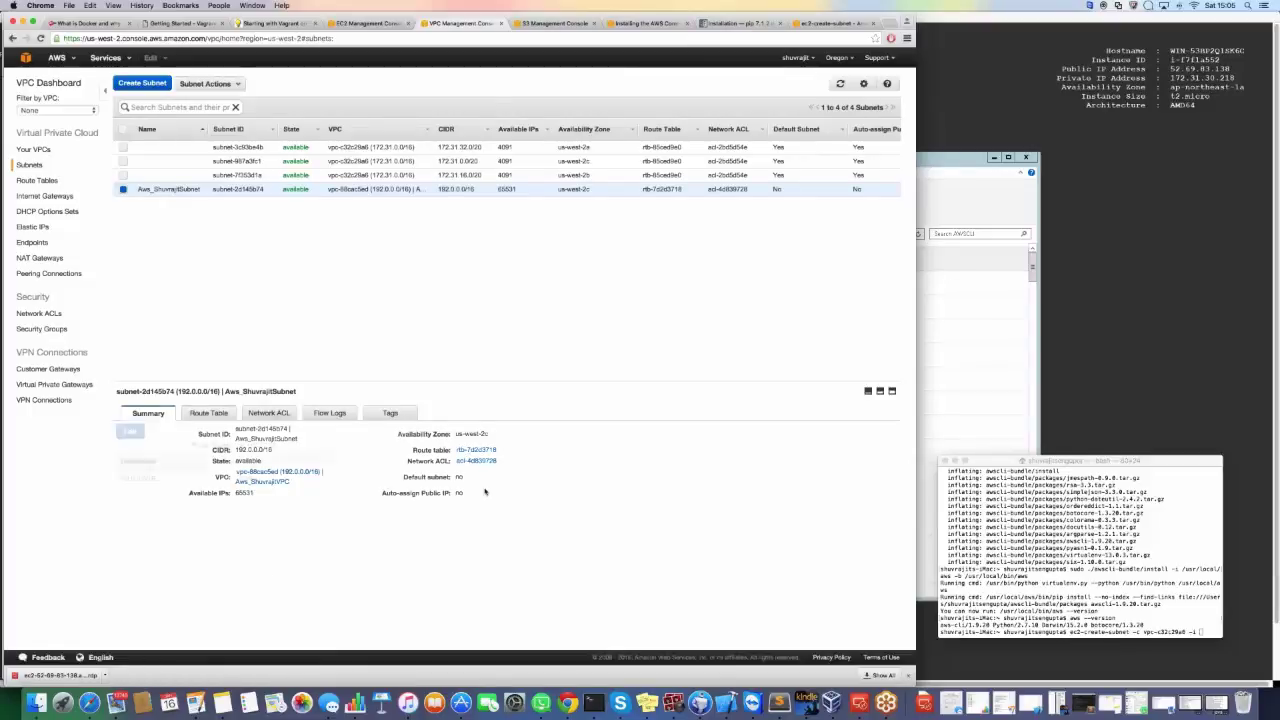
{"action": "left_click", "coordinate": [272, 413]}
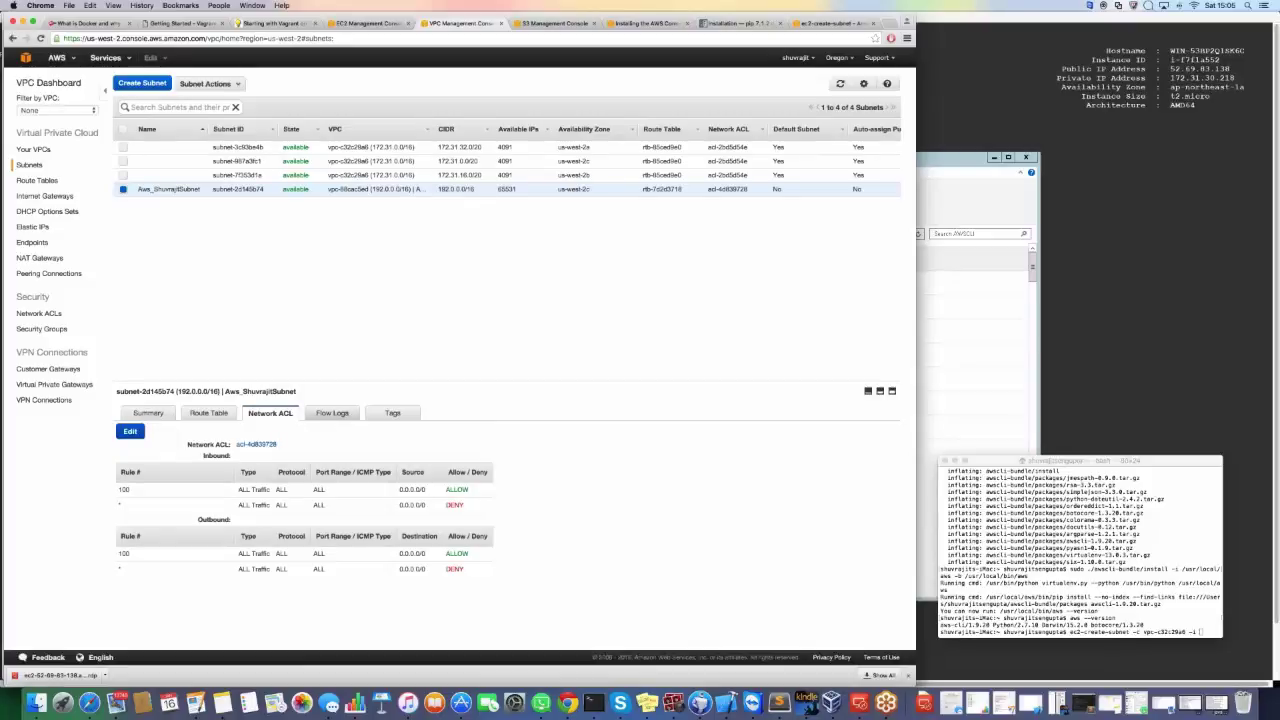
{"action": "left_click", "coordinate": [330, 413]}
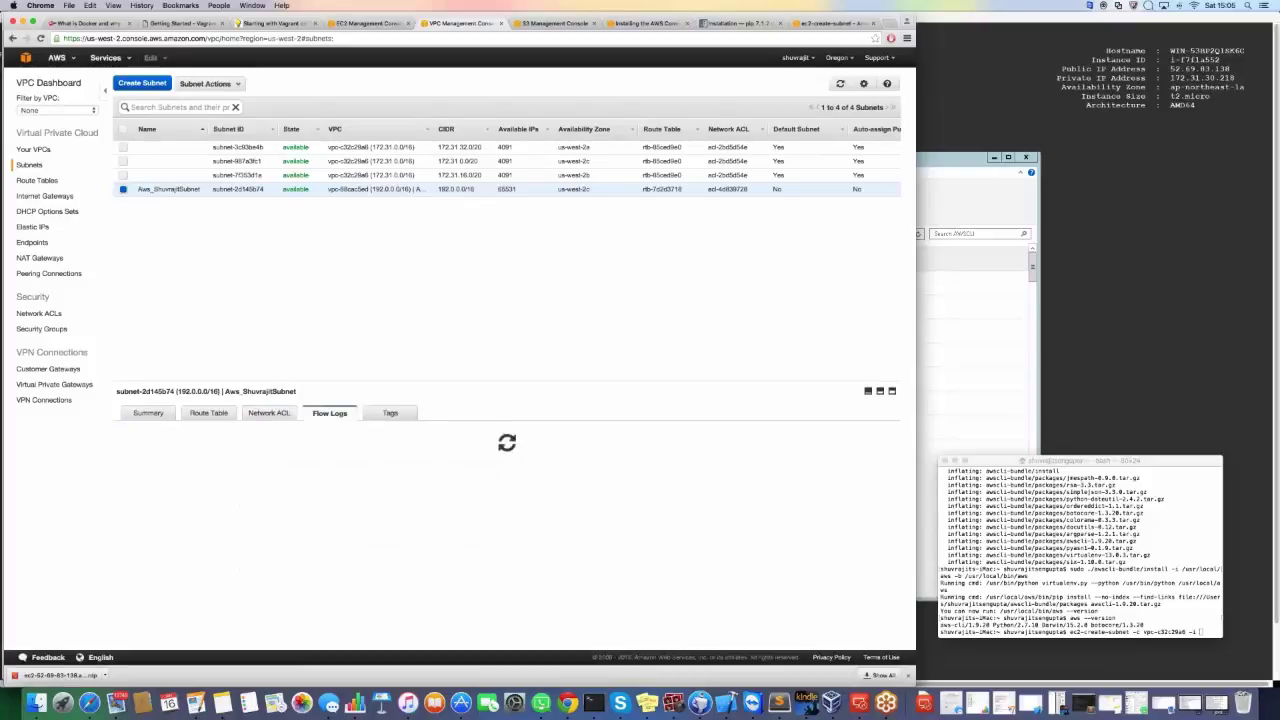